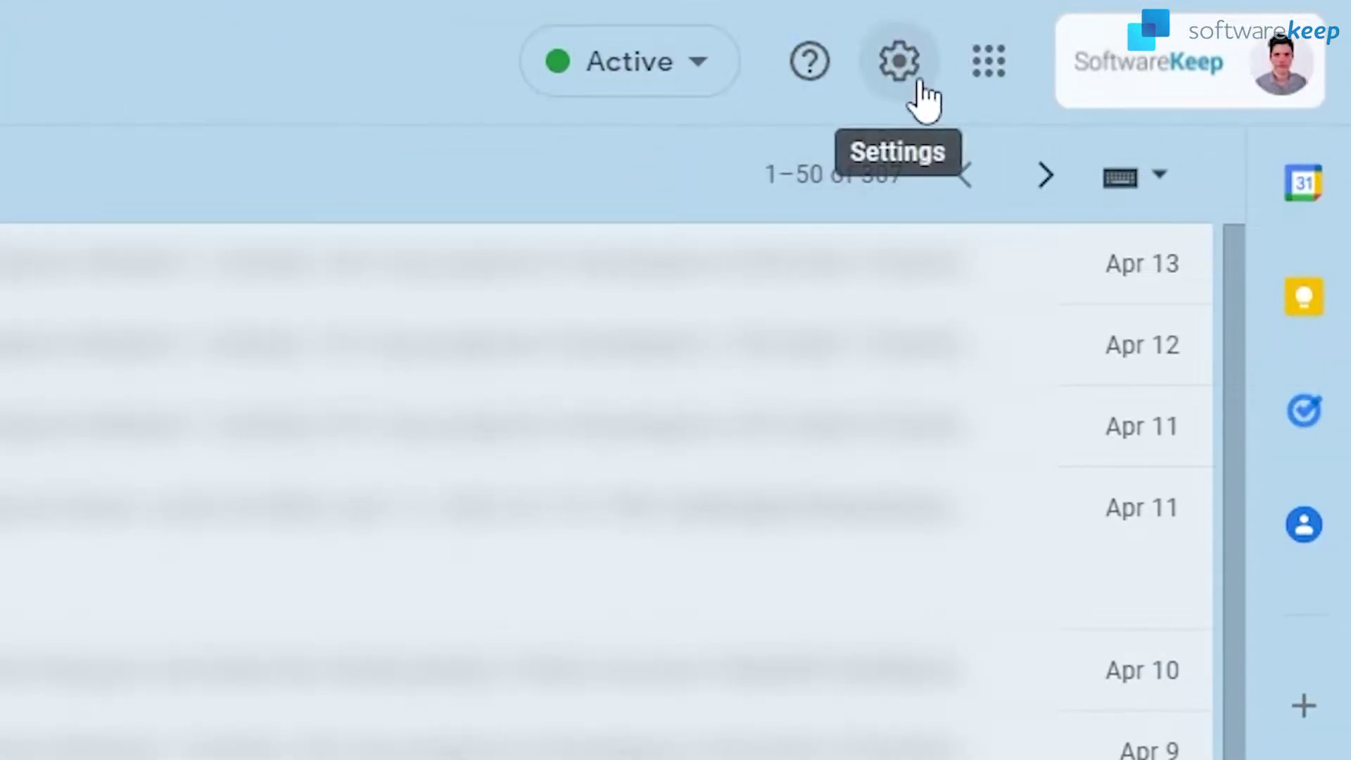
# Open Gmail's full settings and scroll the General tab down to the empty Signature section
pyautogui.click(919, 81)
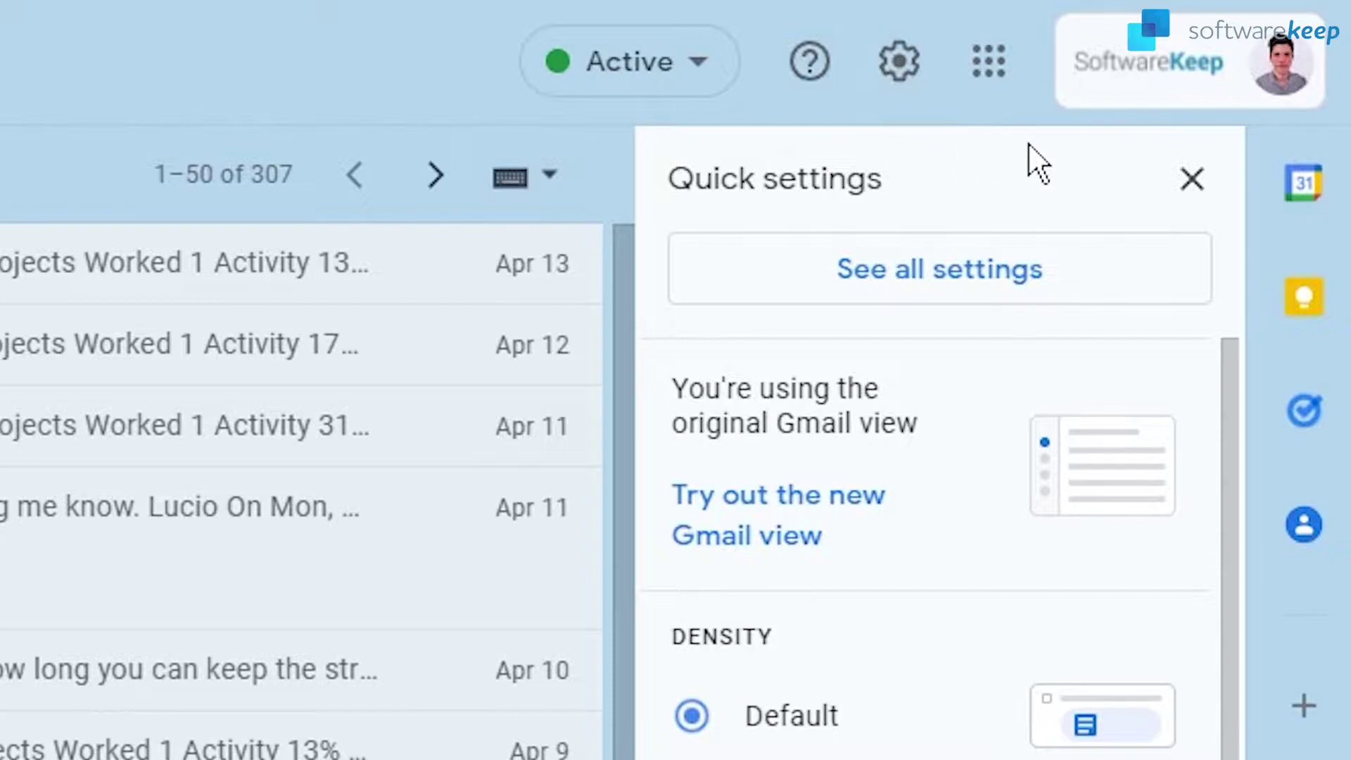
pyautogui.click(1045, 310)
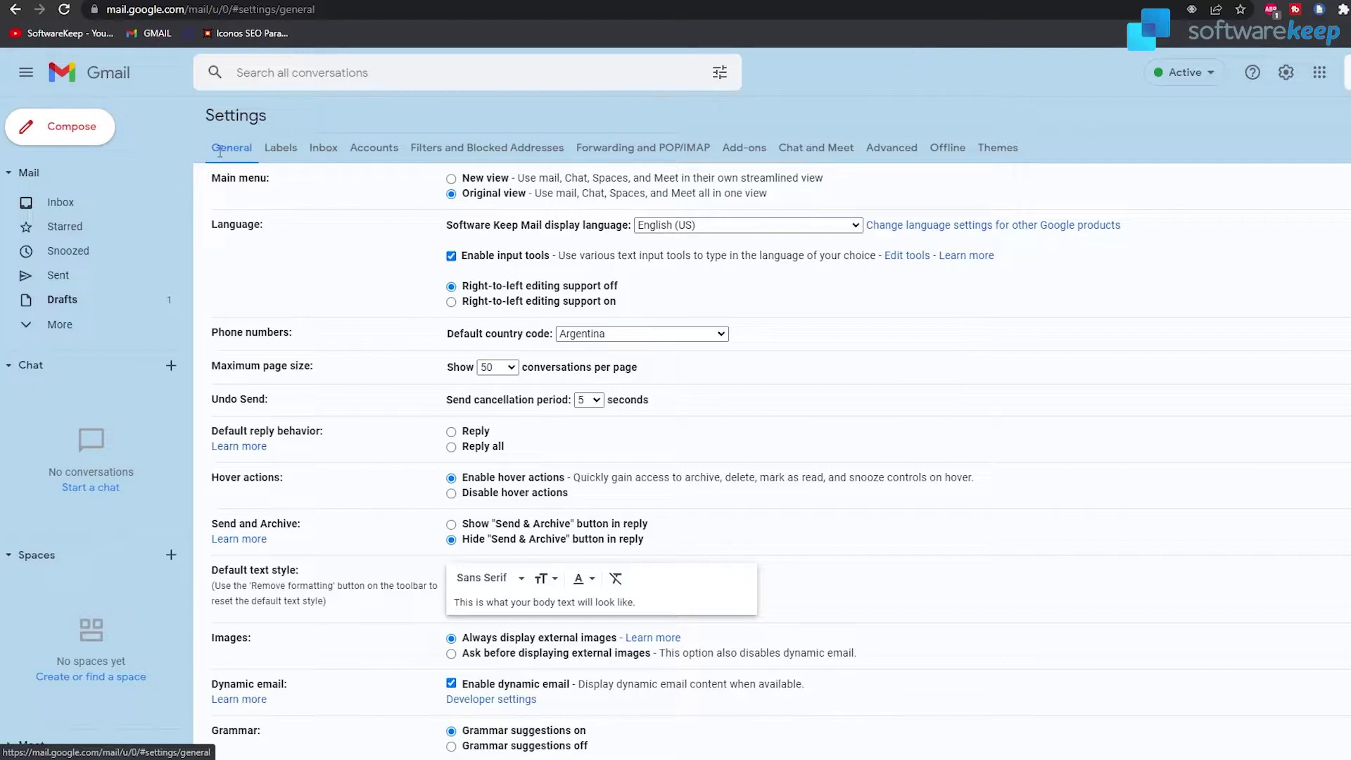
pyautogui.scroll(-10, 329, 243)
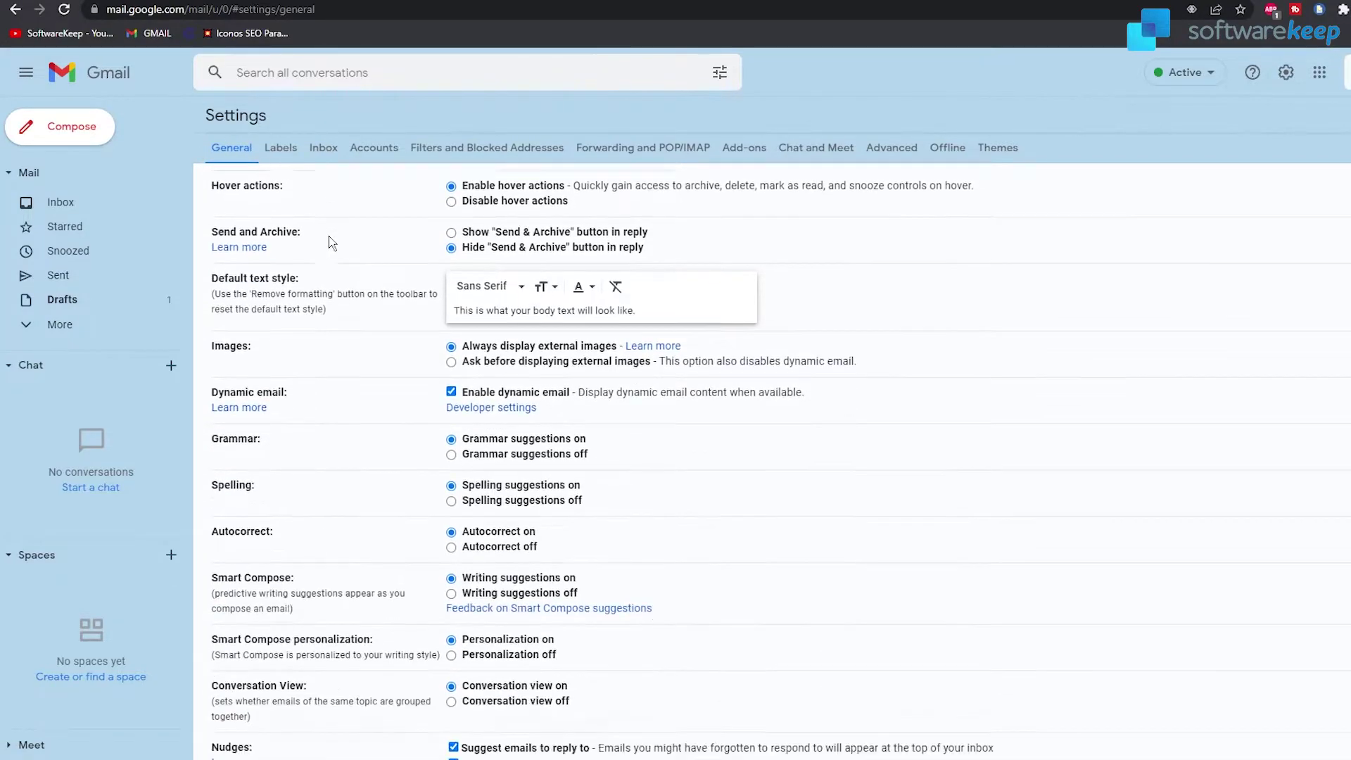
pyautogui.scroll(-9, 348, 270)
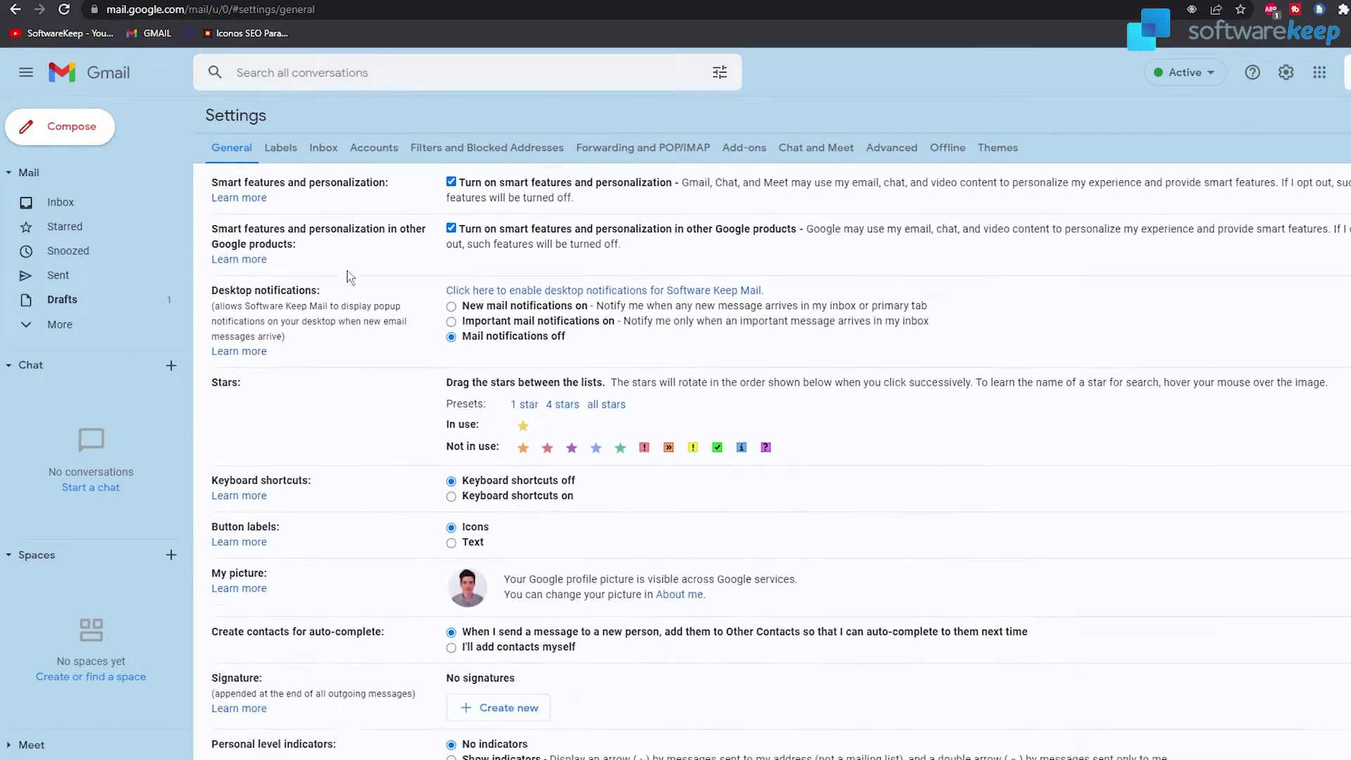
pyautogui.scroll(4, 329, 385)
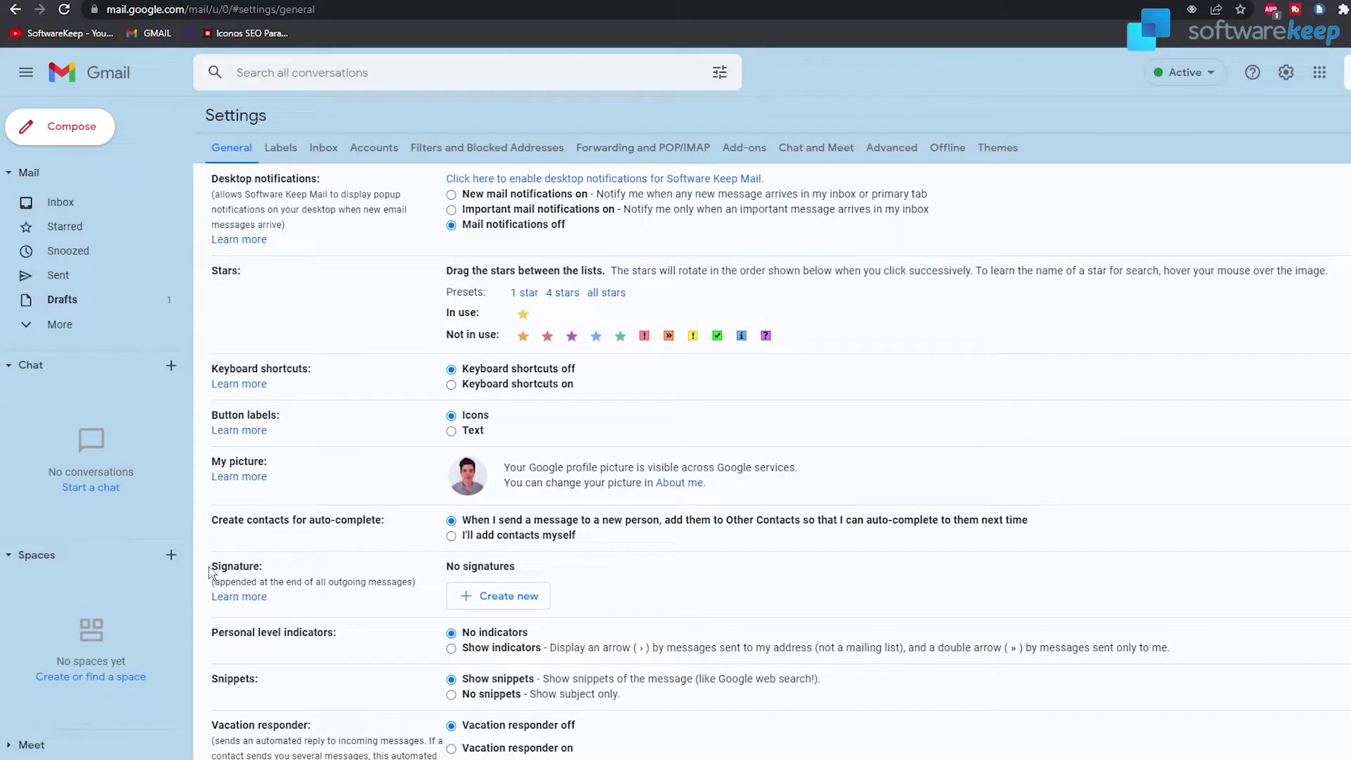
# Create a new signature named with the sender's first name followed by 'Signature'
pyautogui.moveTo(211, 567); pyautogui.dragTo(304, 567)
pyautogui.click(317, 565)
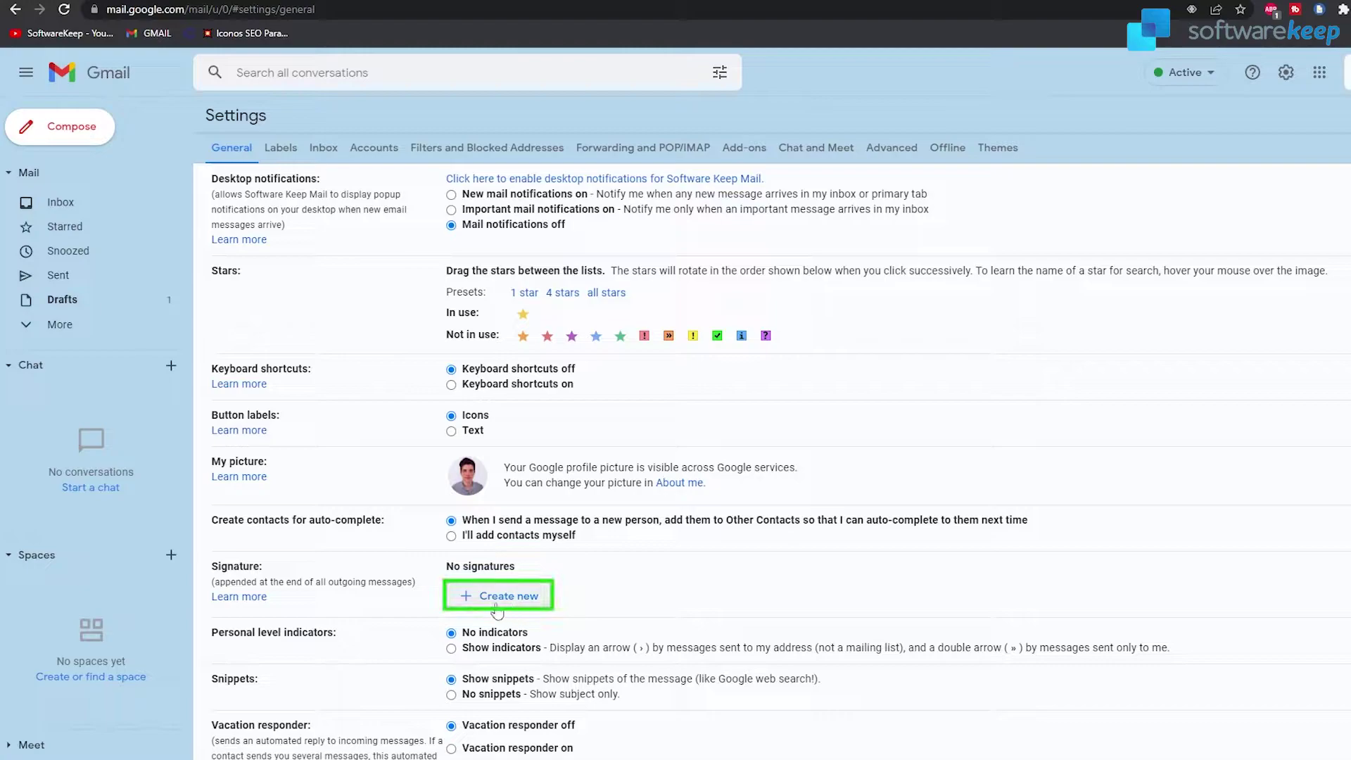
pyautogui.click(519, 606)
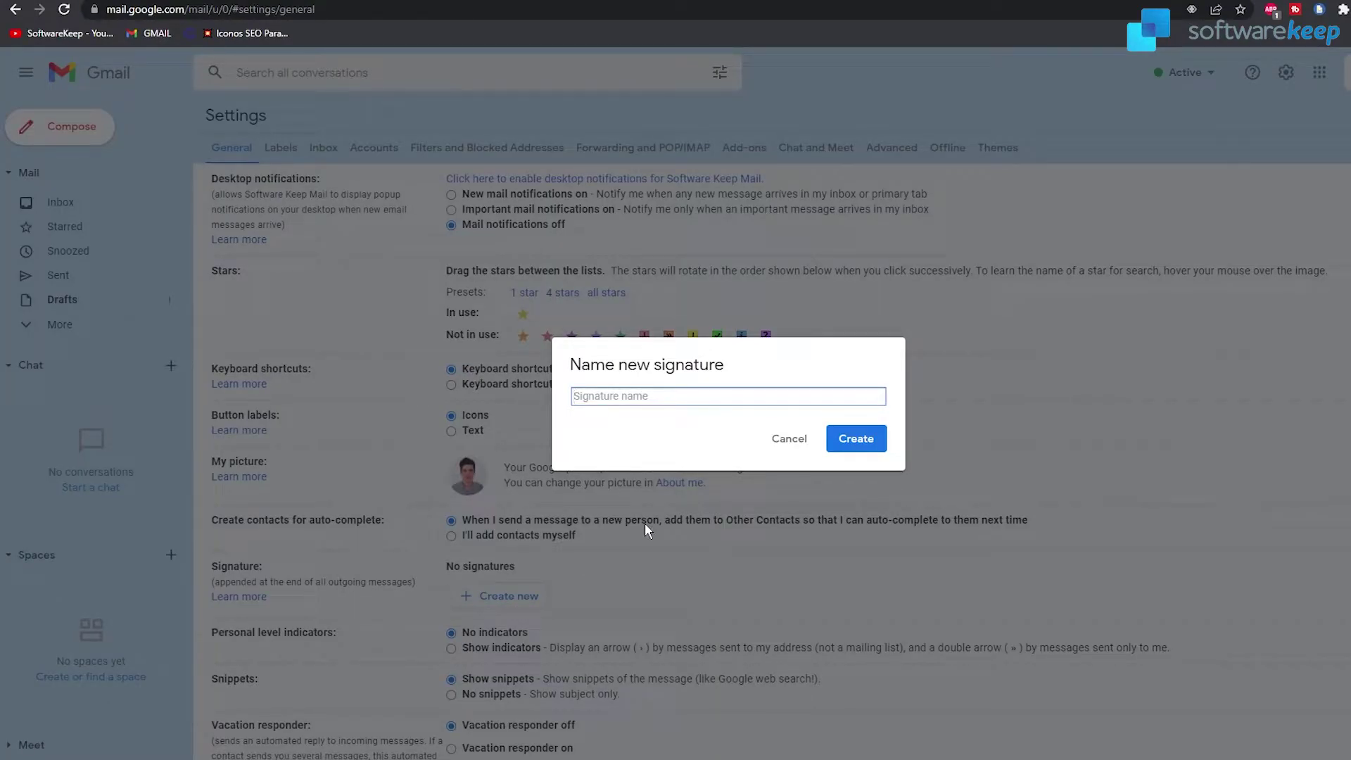
pyautogui.write('Lucio Signature')
pyautogui.click(857, 439)
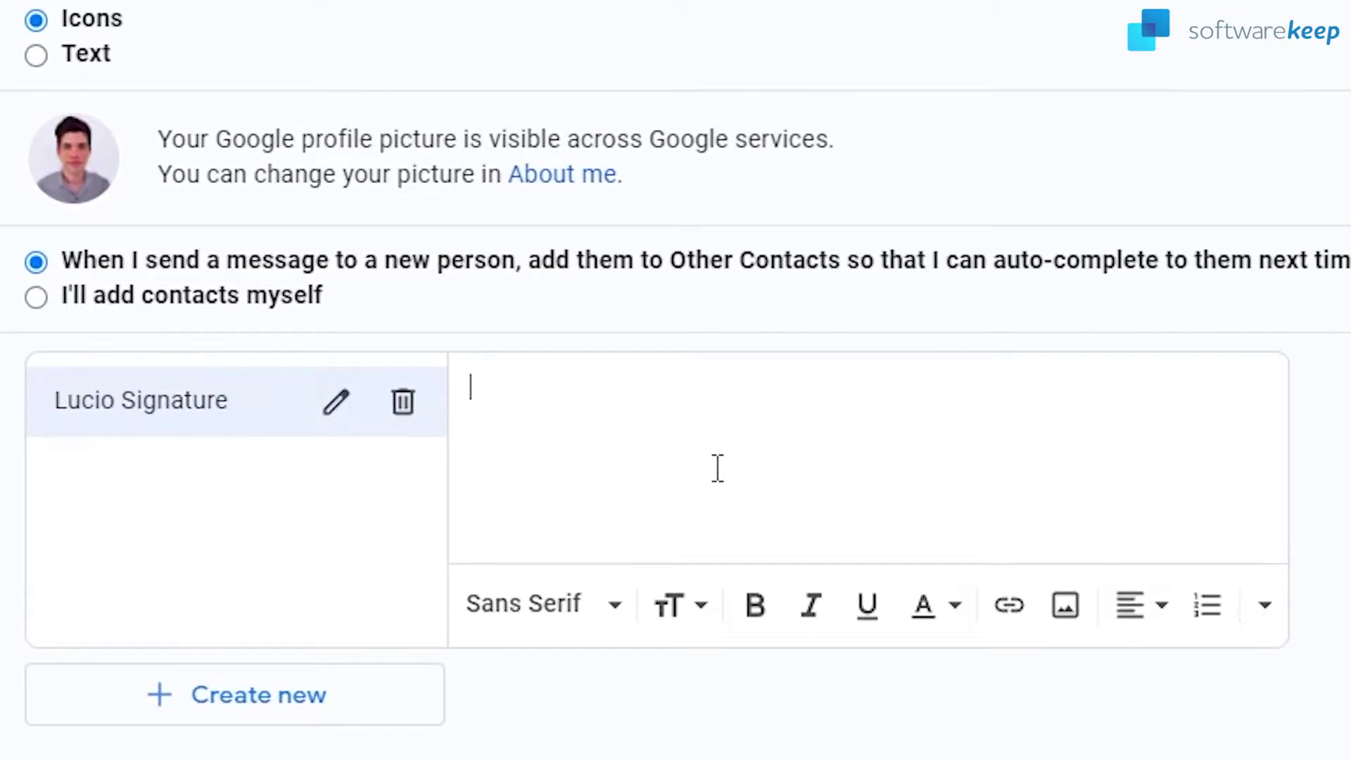
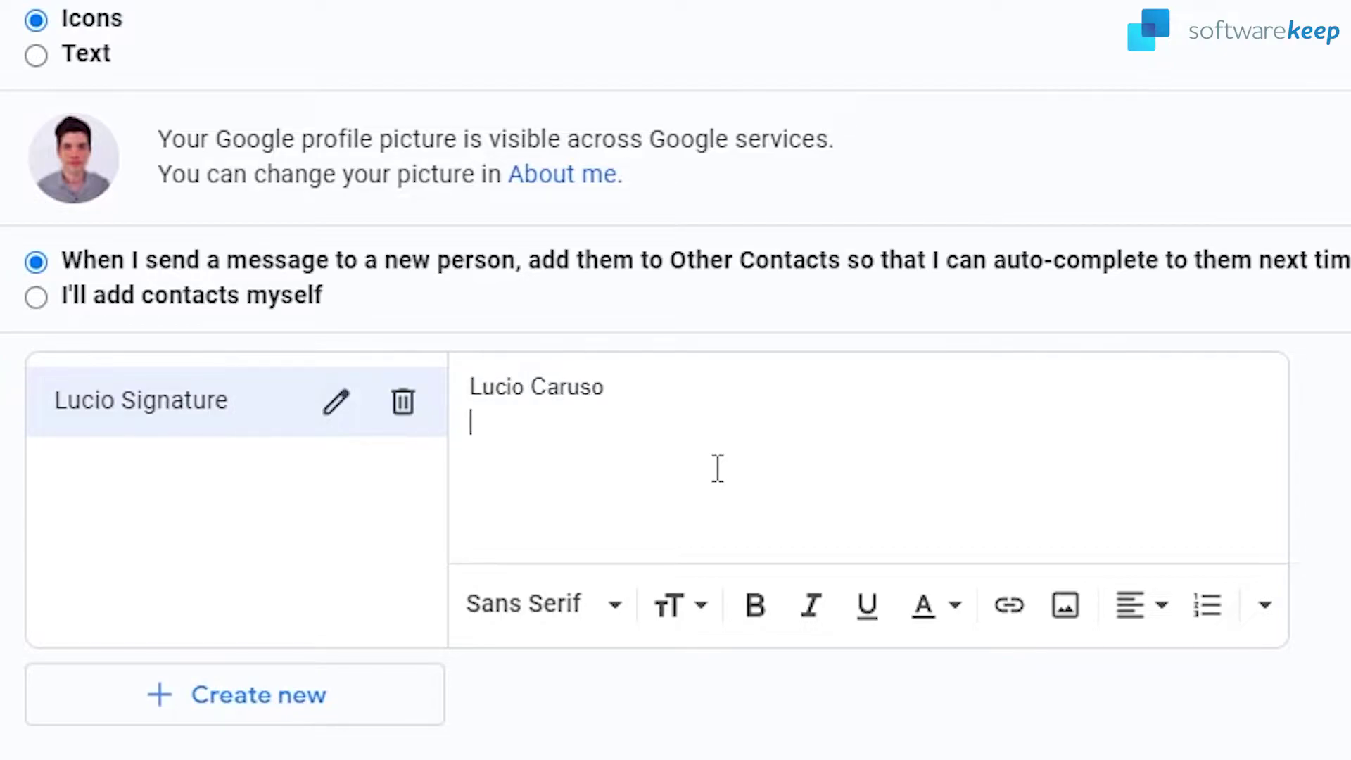
# Enter the sender's full name and, on the next line, the title Video Manager
pyautogui.write('Video Manager')
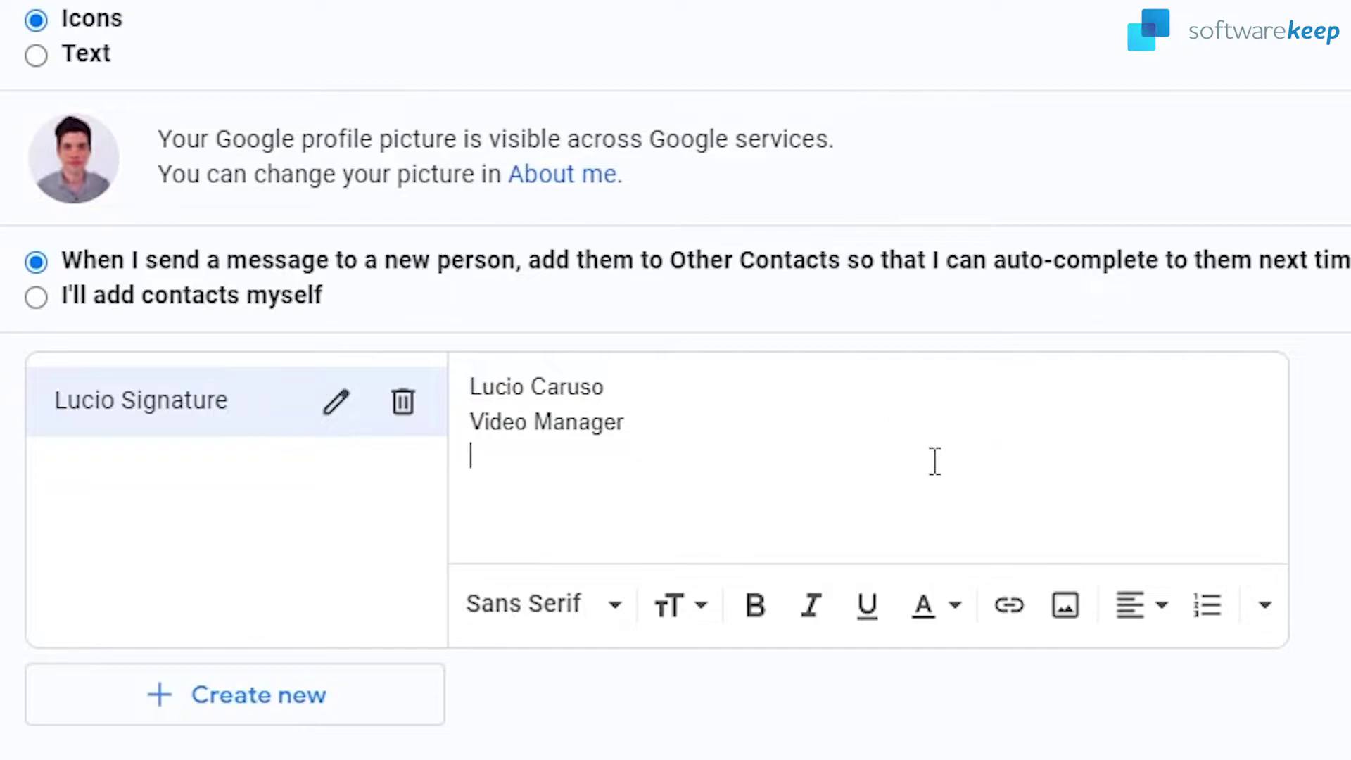
# Insert the SoftwareKeep logo from My Drive into the signature
pyautogui.click(1065, 605)
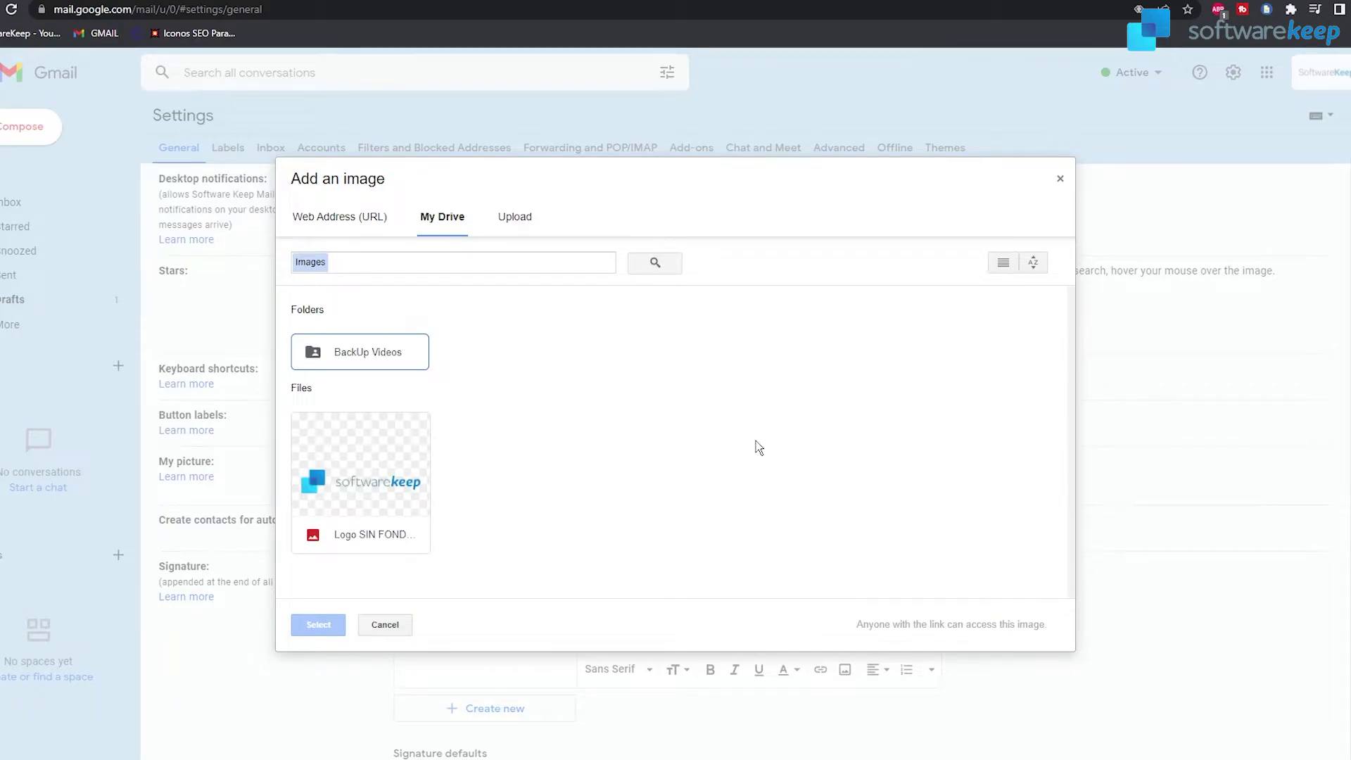
pyautogui.click(406, 466)
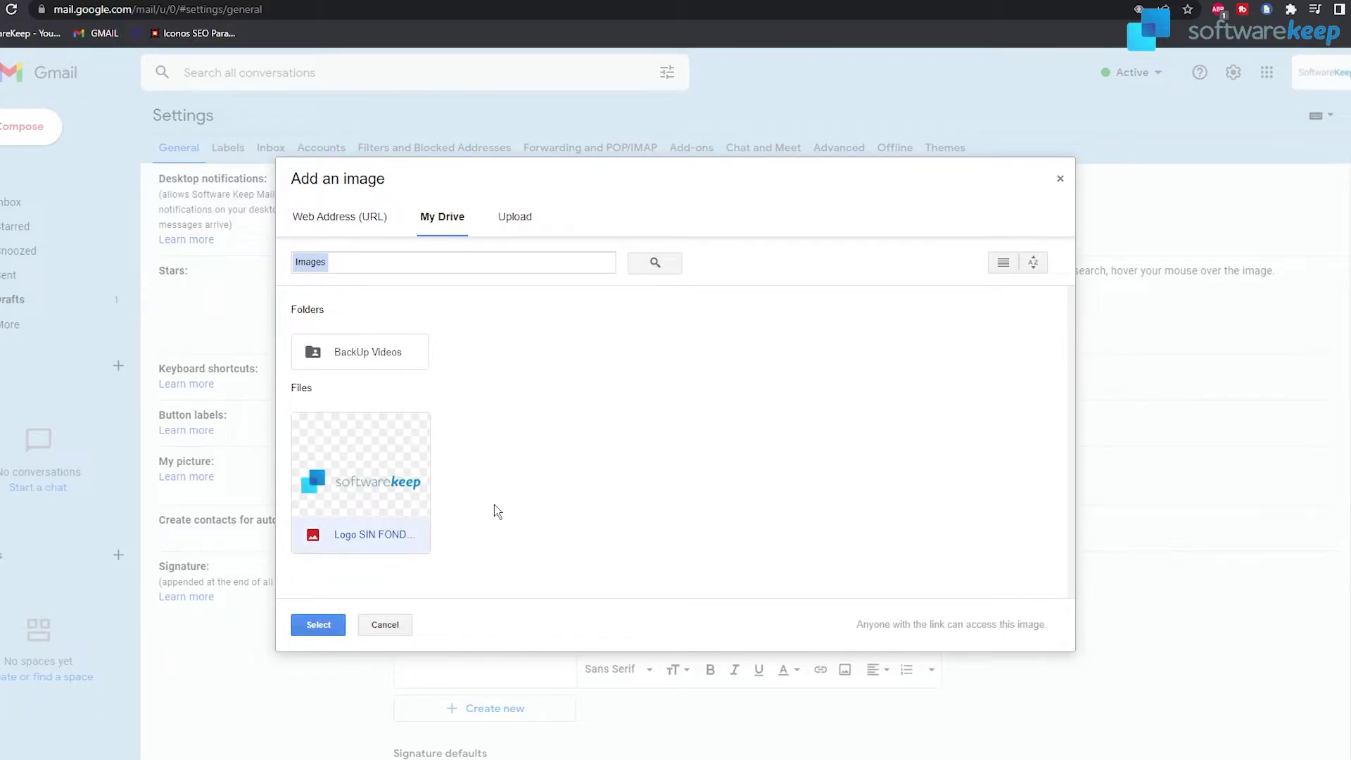
pyautogui.click(319, 626)
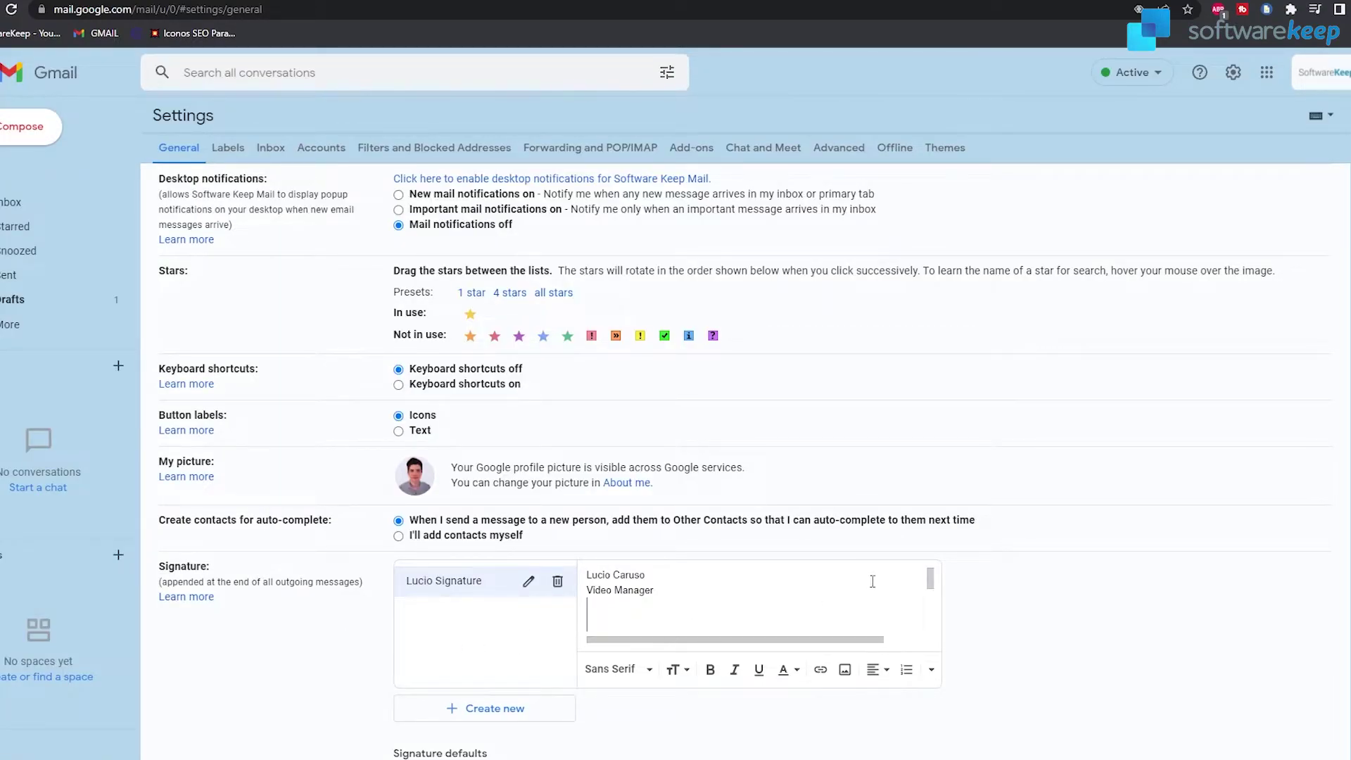
pyautogui.moveTo(930, 578); pyautogui.dragTo(943, 599)
# Resize the inserted logo to Small
pyautogui.click(637, 609)
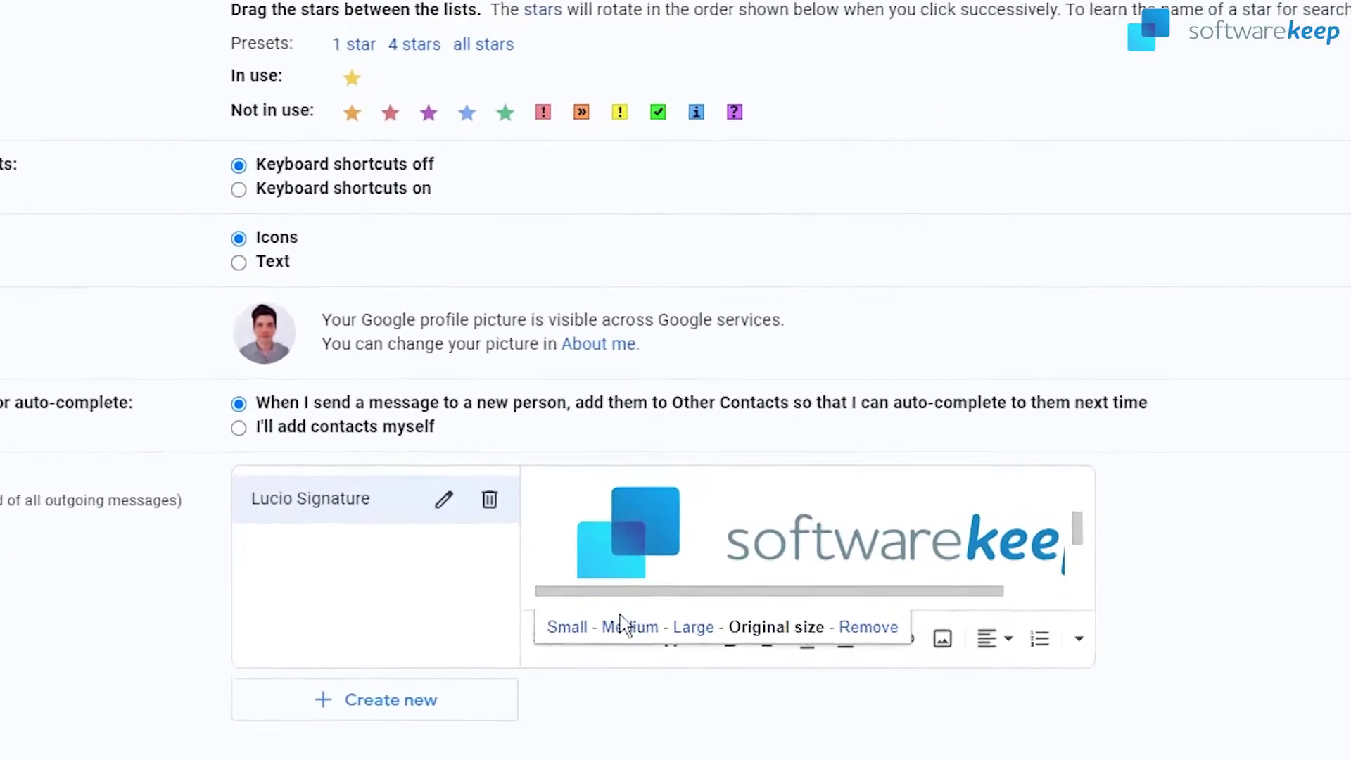
pyautogui.click(574, 627)
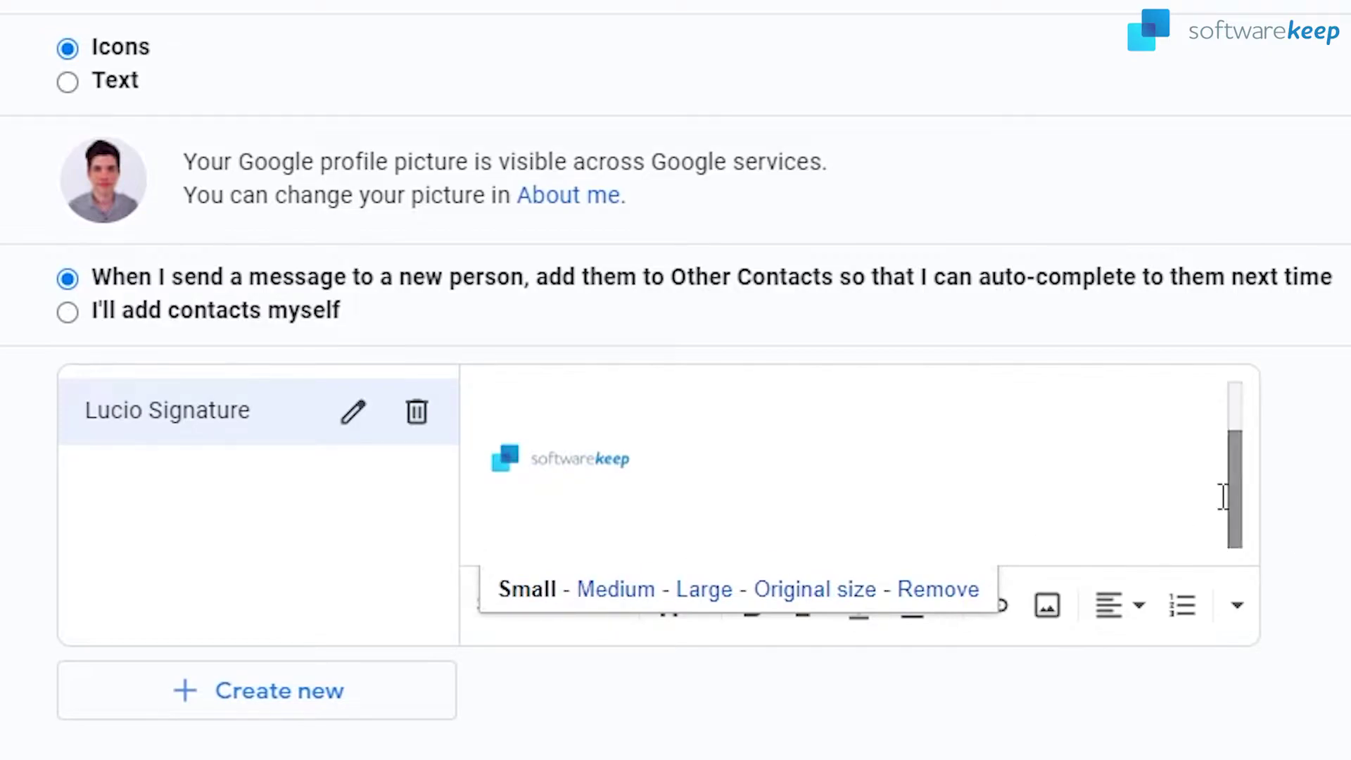
pyautogui.moveTo(1233, 483); pyautogui.dragTo(1234, 437)
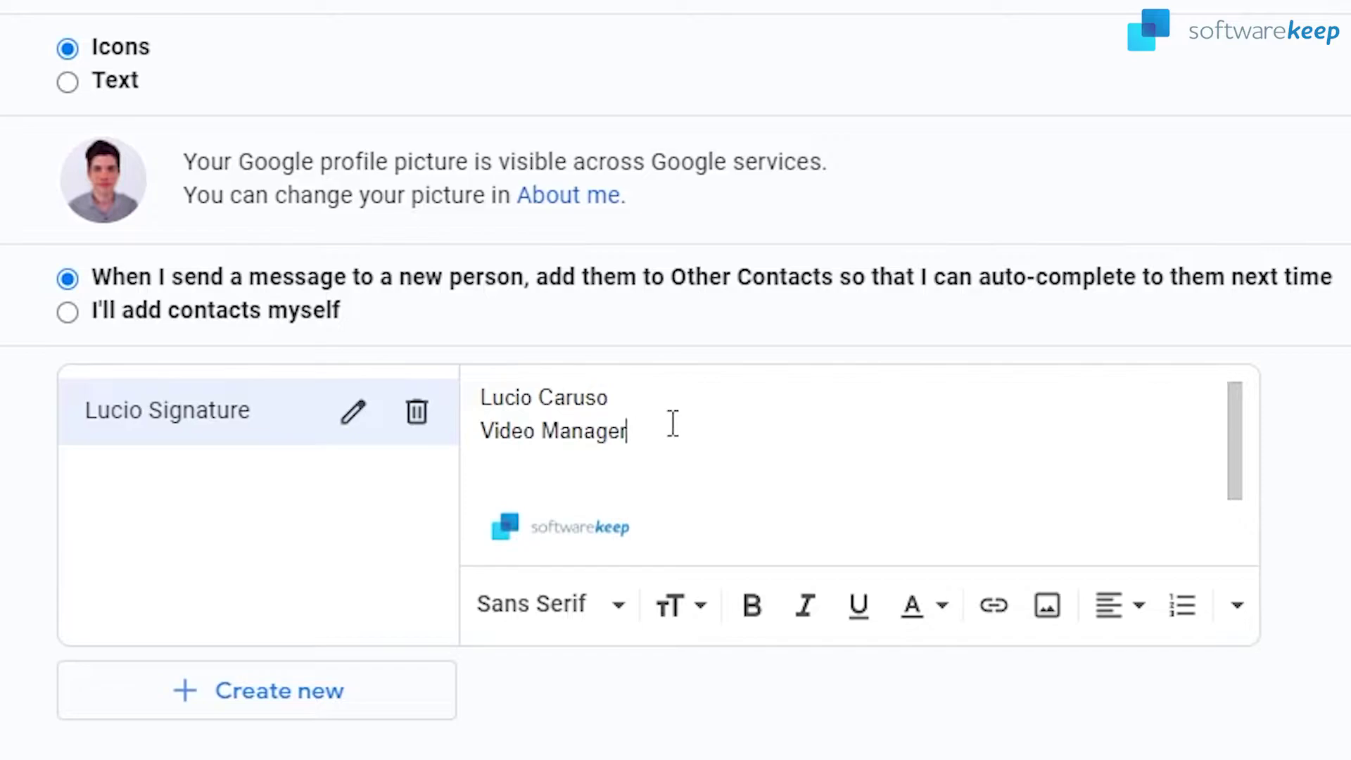
# Make the name line bold with a bright green highlight
pyautogui.moveTo(619, 398); pyautogui.dragTo(446, 415)
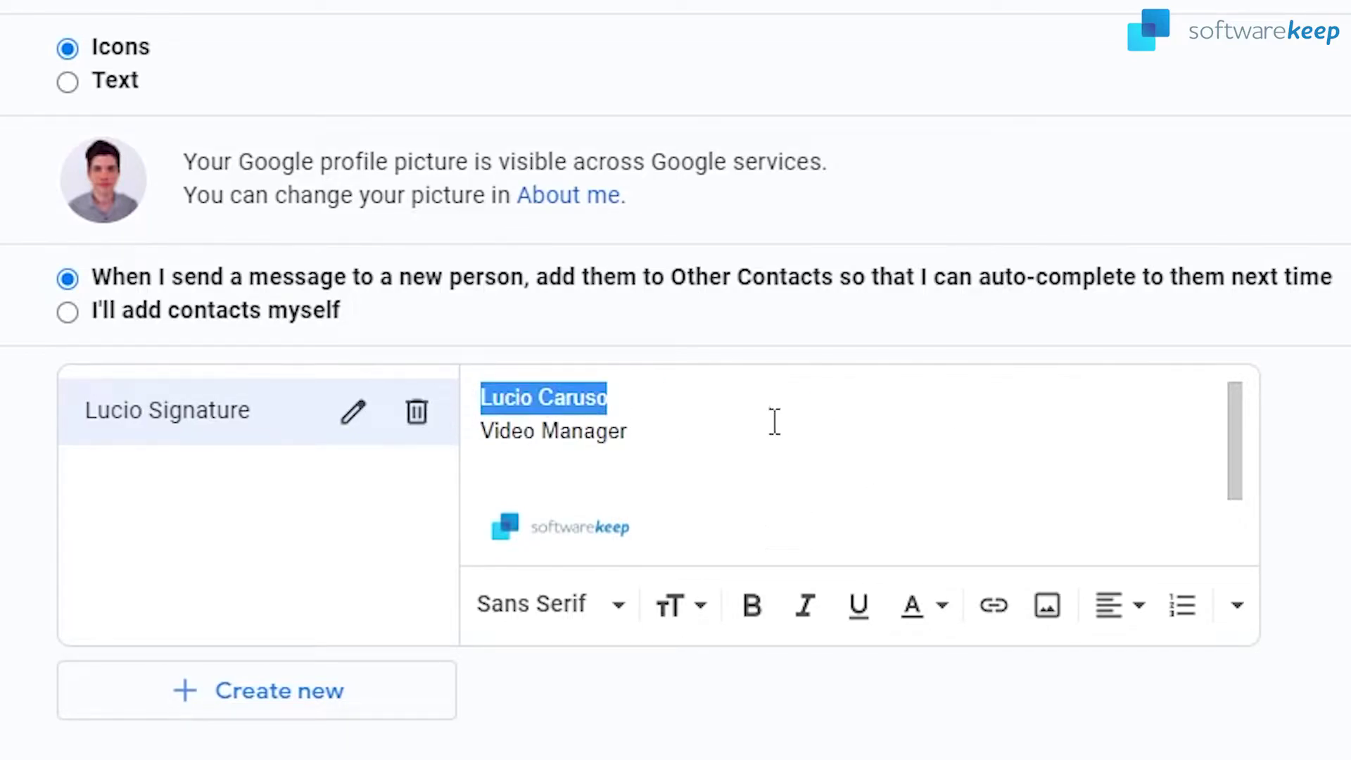
pyautogui.click(759, 617)
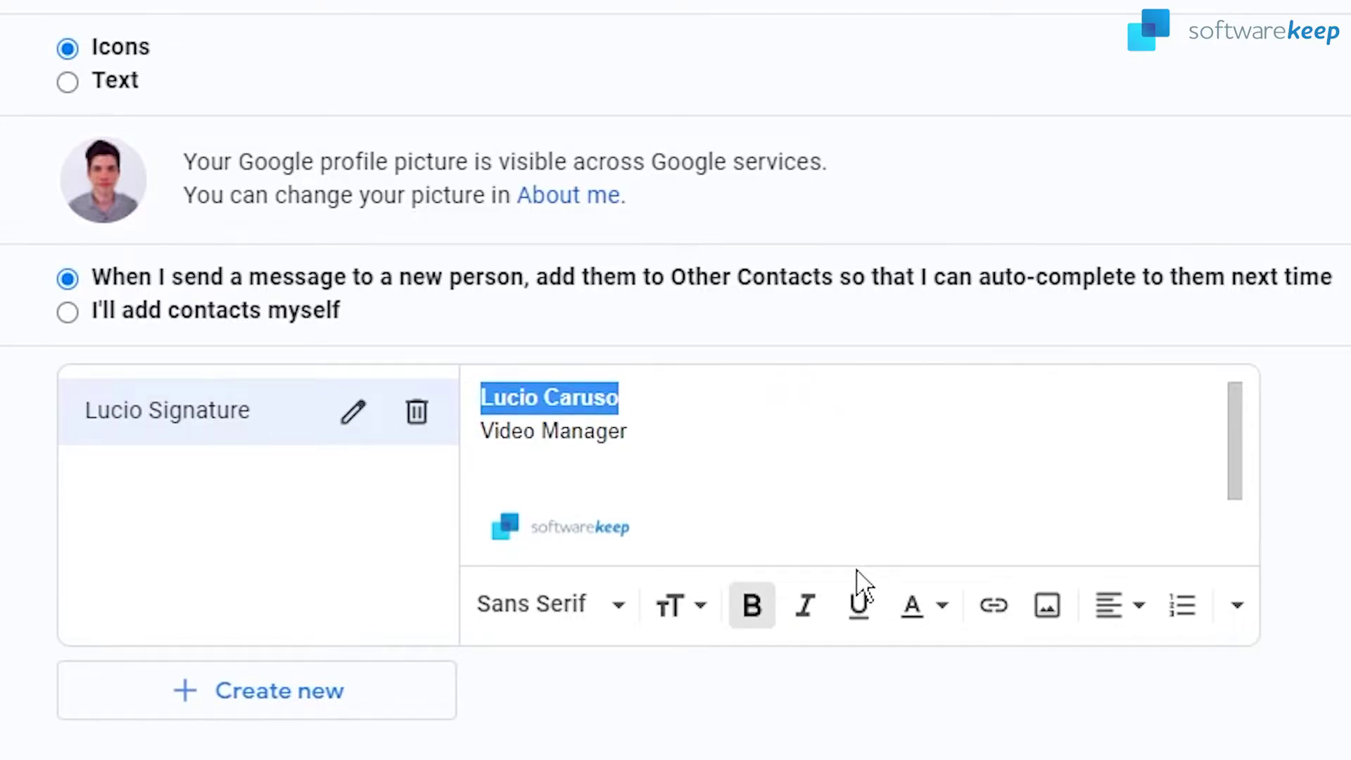
pyautogui.click(913, 614)
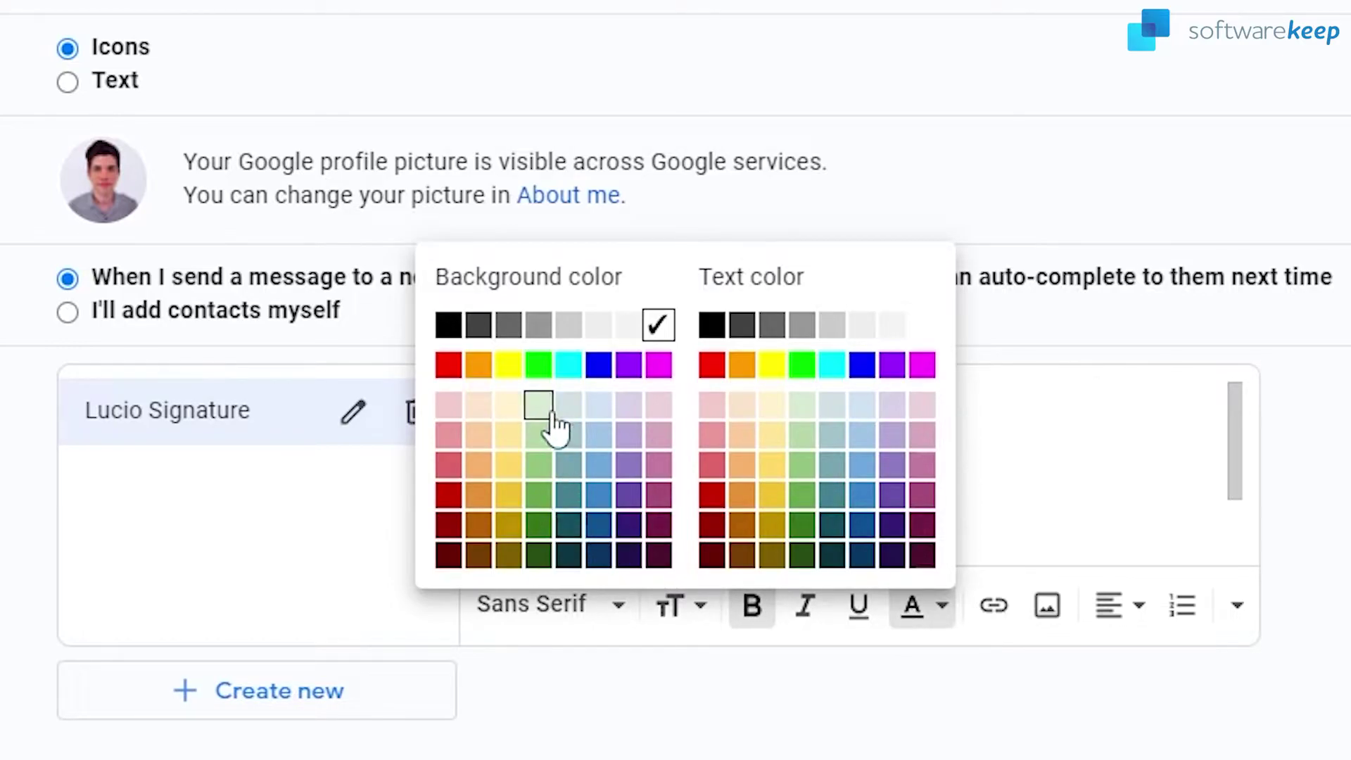
pyautogui.click(541, 365)
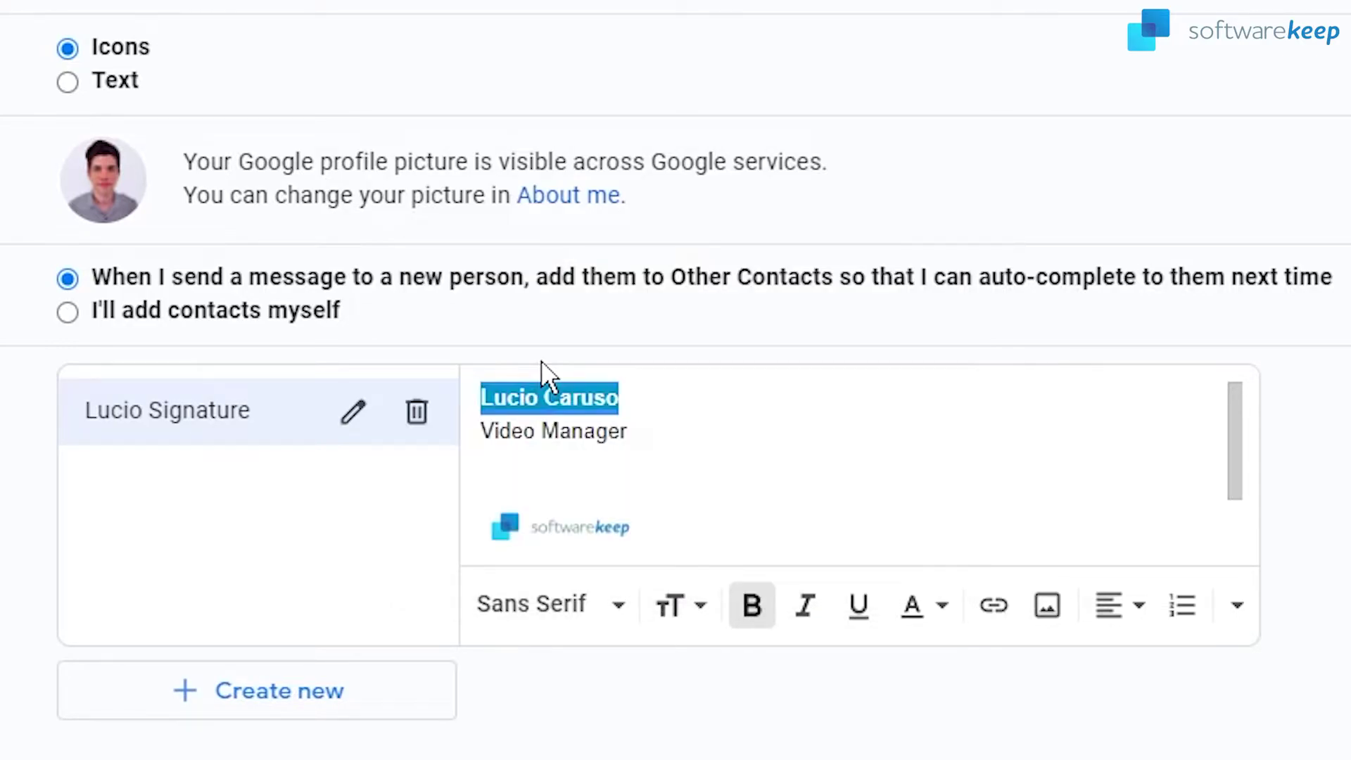
pyautogui.click(709, 433)
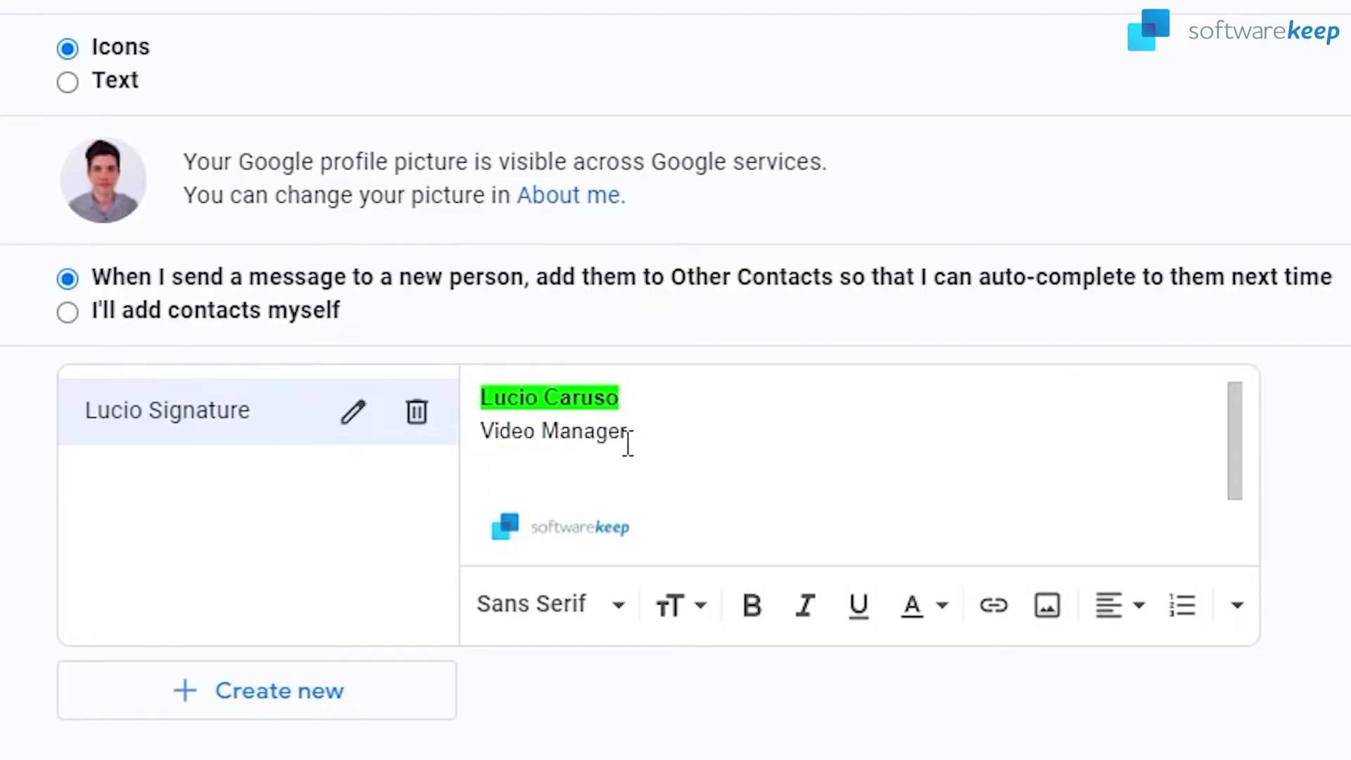
# Set the name line's text size to Large
pyautogui.moveTo(646, 392); pyautogui.dragTo(467, 395)
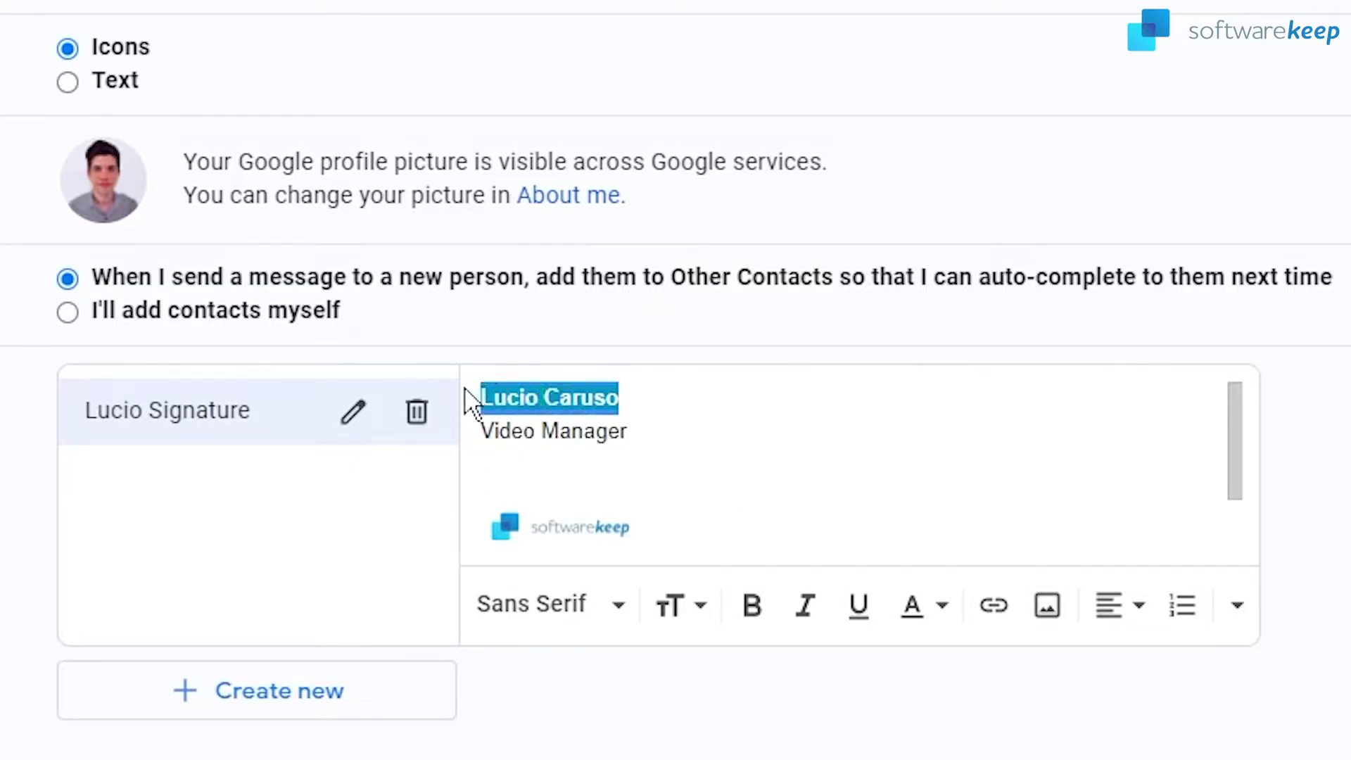
pyautogui.click(679, 609)
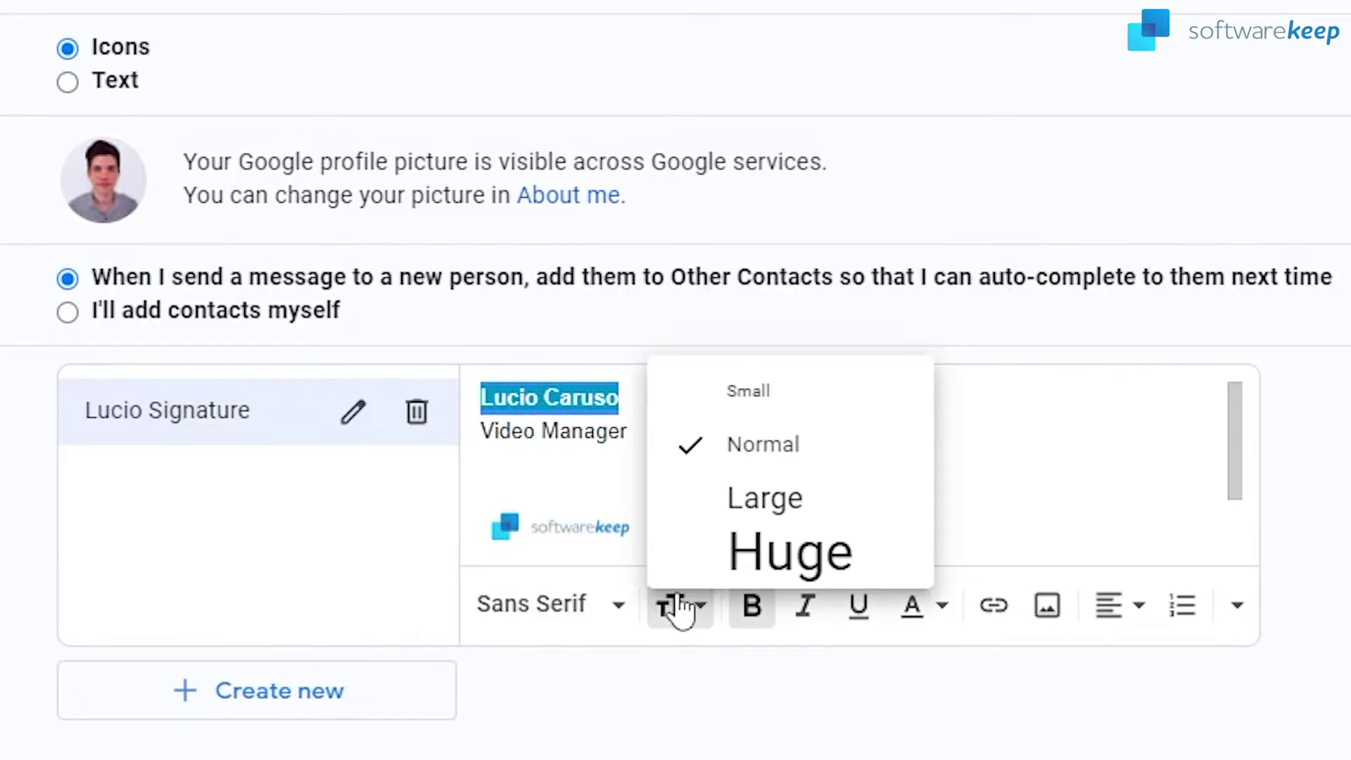
pyautogui.click(781, 506)
pyautogui.click(690, 445)
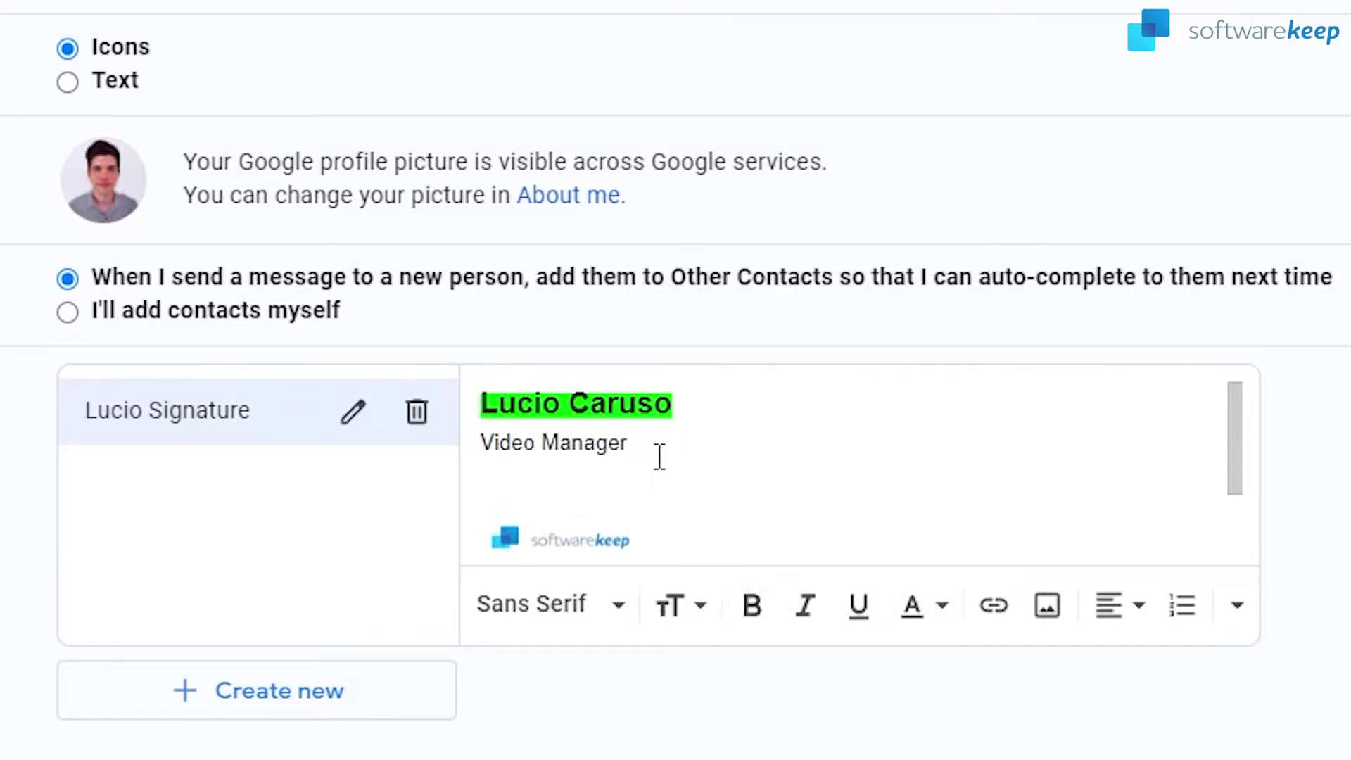
# Make the Video Manager title bold
pyautogui.moveTo(659, 456); pyautogui.dragTo(483, 468)
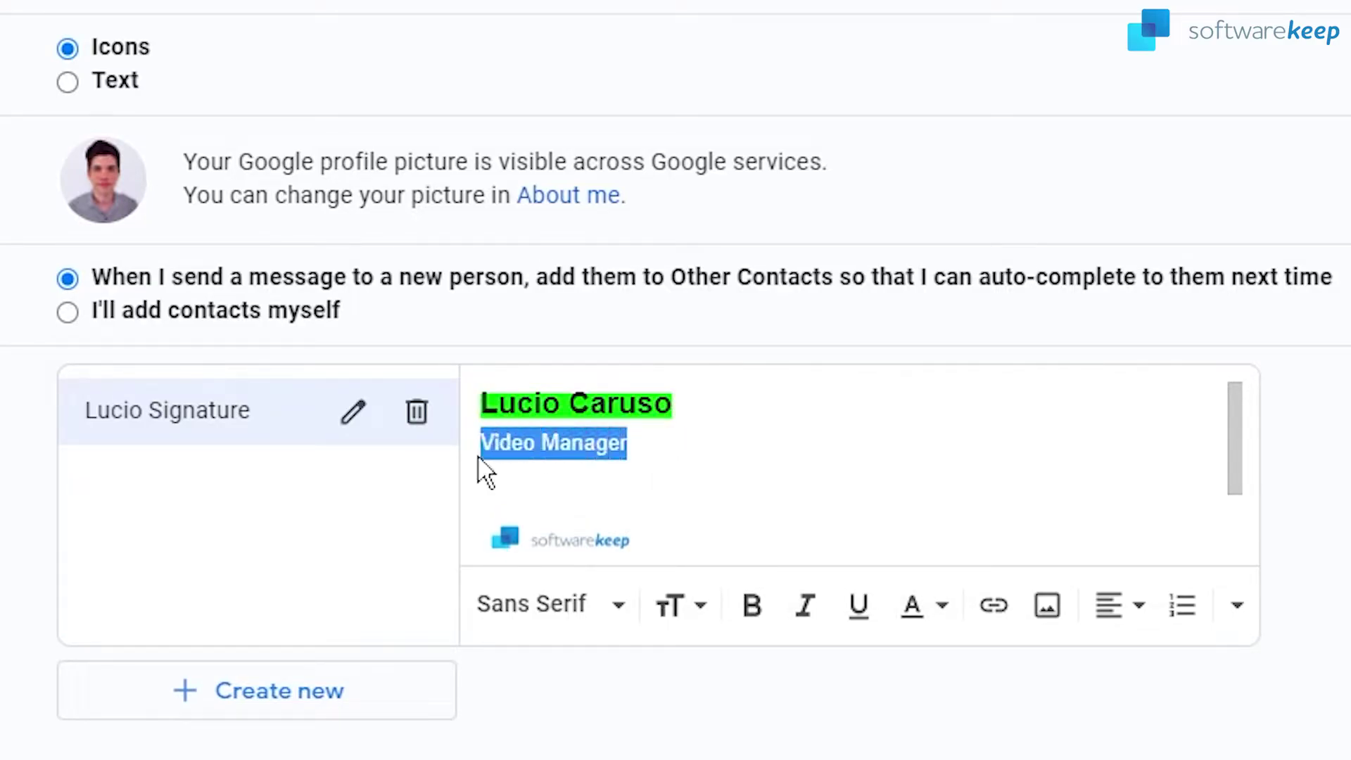
pyautogui.click(753, 607)
pyautogui.click(683, 437)
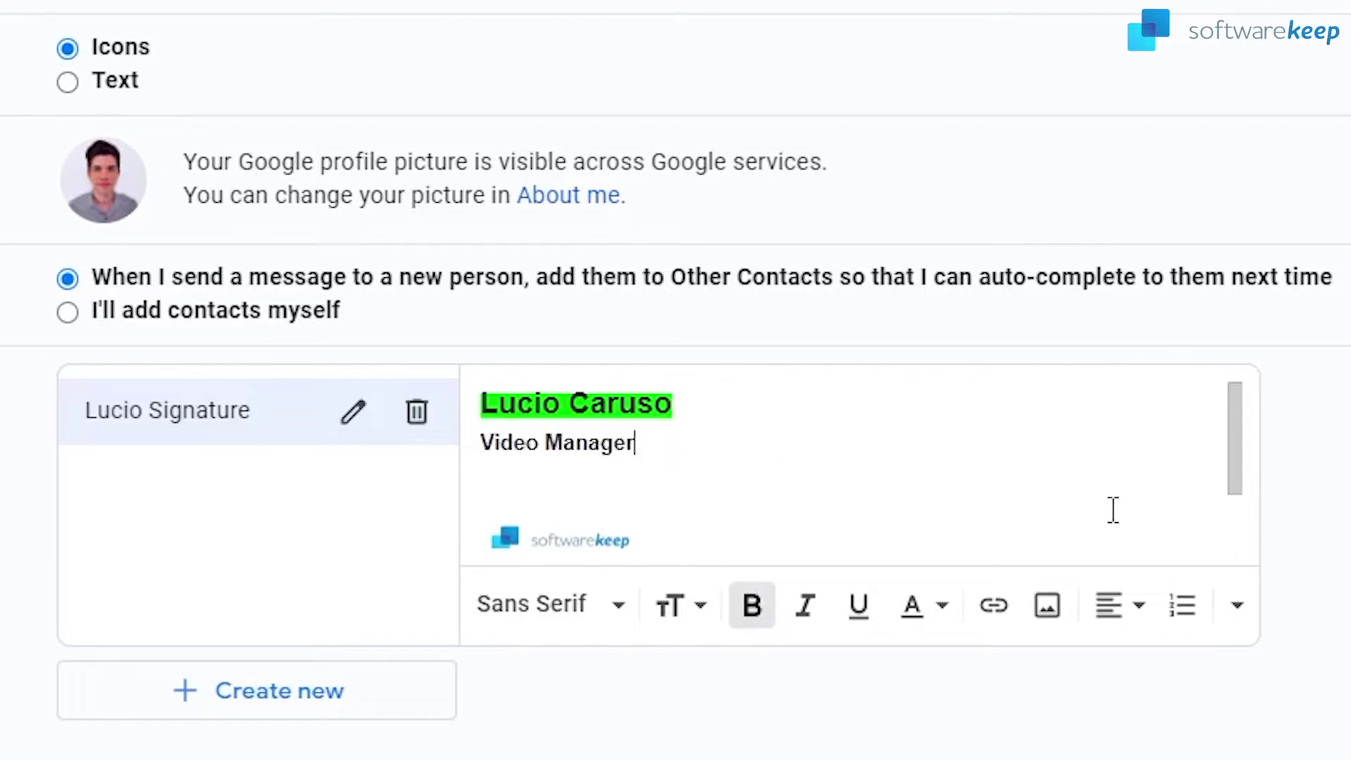
pyautogui.scroll(-1, 1237, 441)
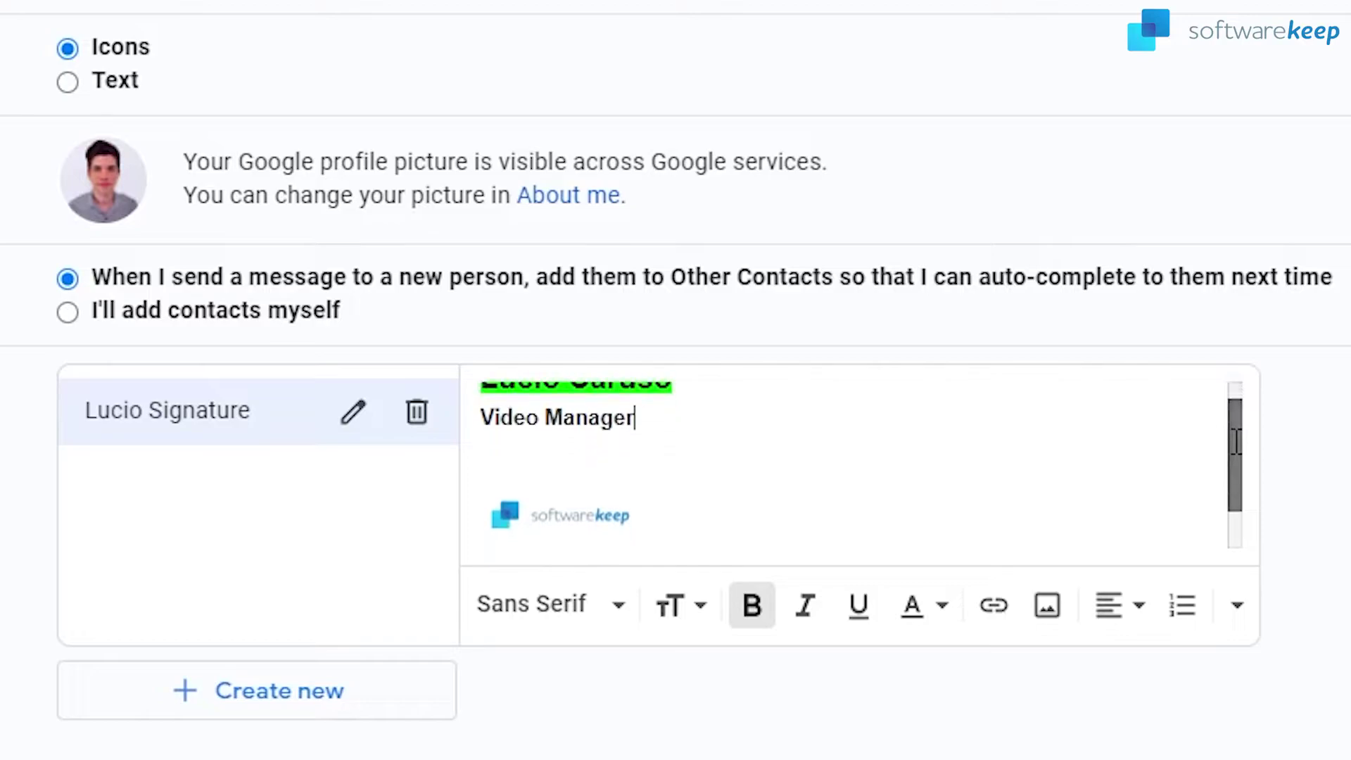
pyautogui.moveTo(1236, 442)
pyautogui.mouseDown()
pyautogui.moveTo(1237, 498)
pyautogui.moveTo(1236, 368)
pyautogui.mouseUp()
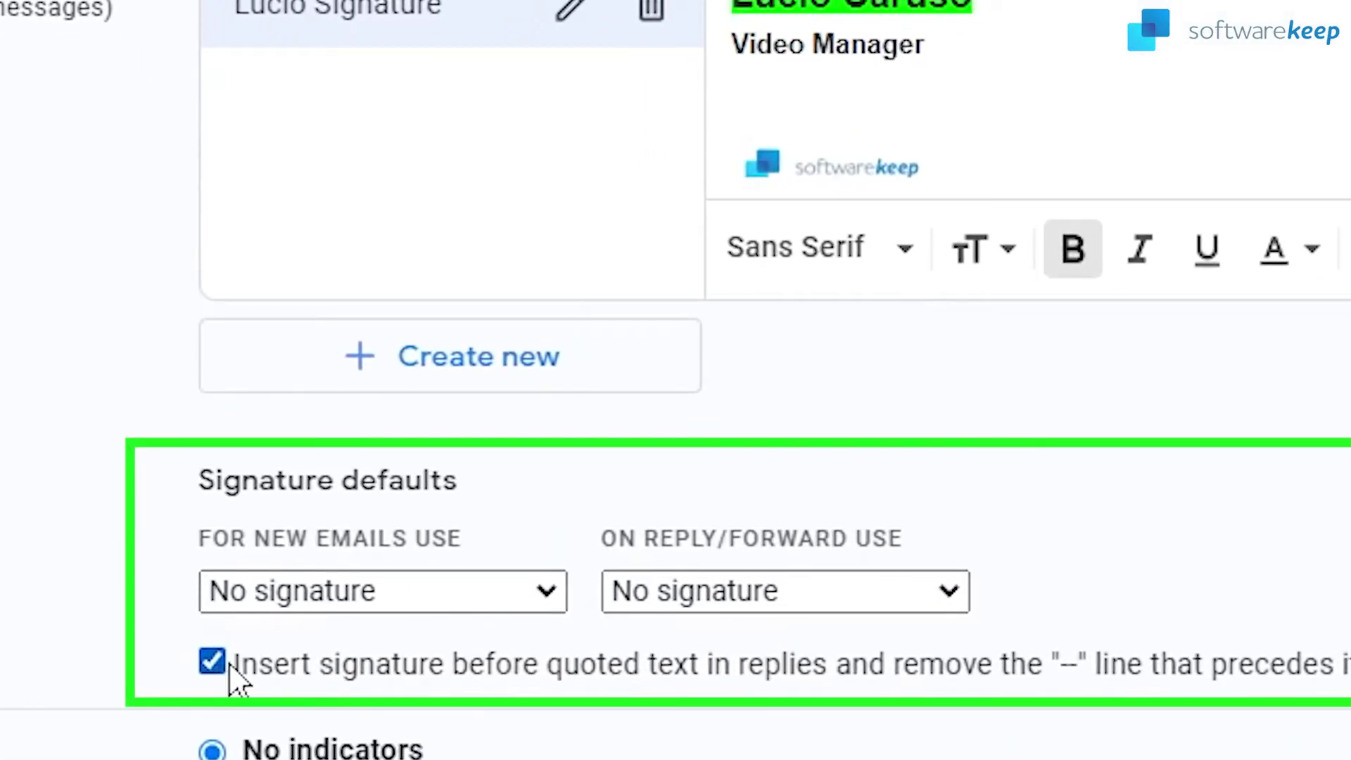
# Set the signature to appear above quoted text in replies
pyautogui.click(402, 628)
pyautogui.click(213, 665)
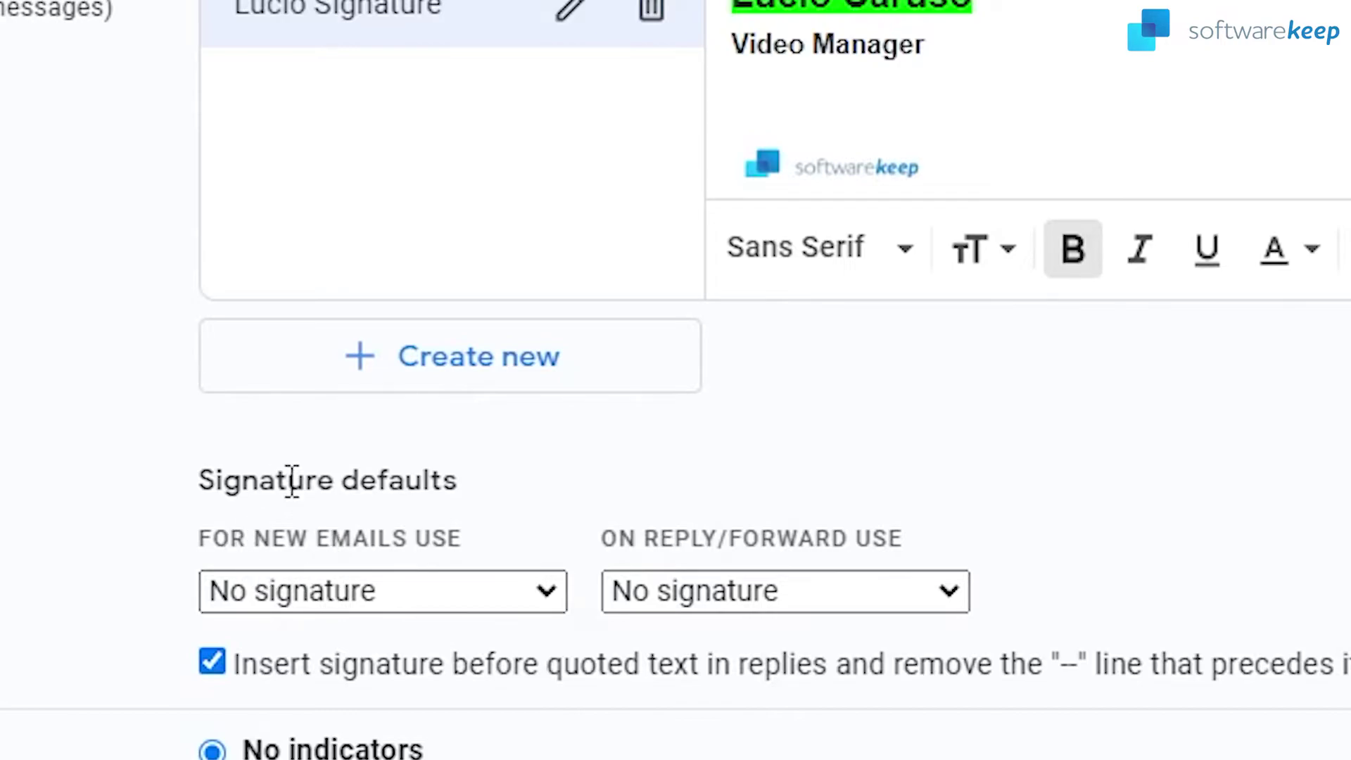
pyautogui.moveTo(195, 492); pyautogui.dragTo(467, 527)
pyautogui.click(476, 507)
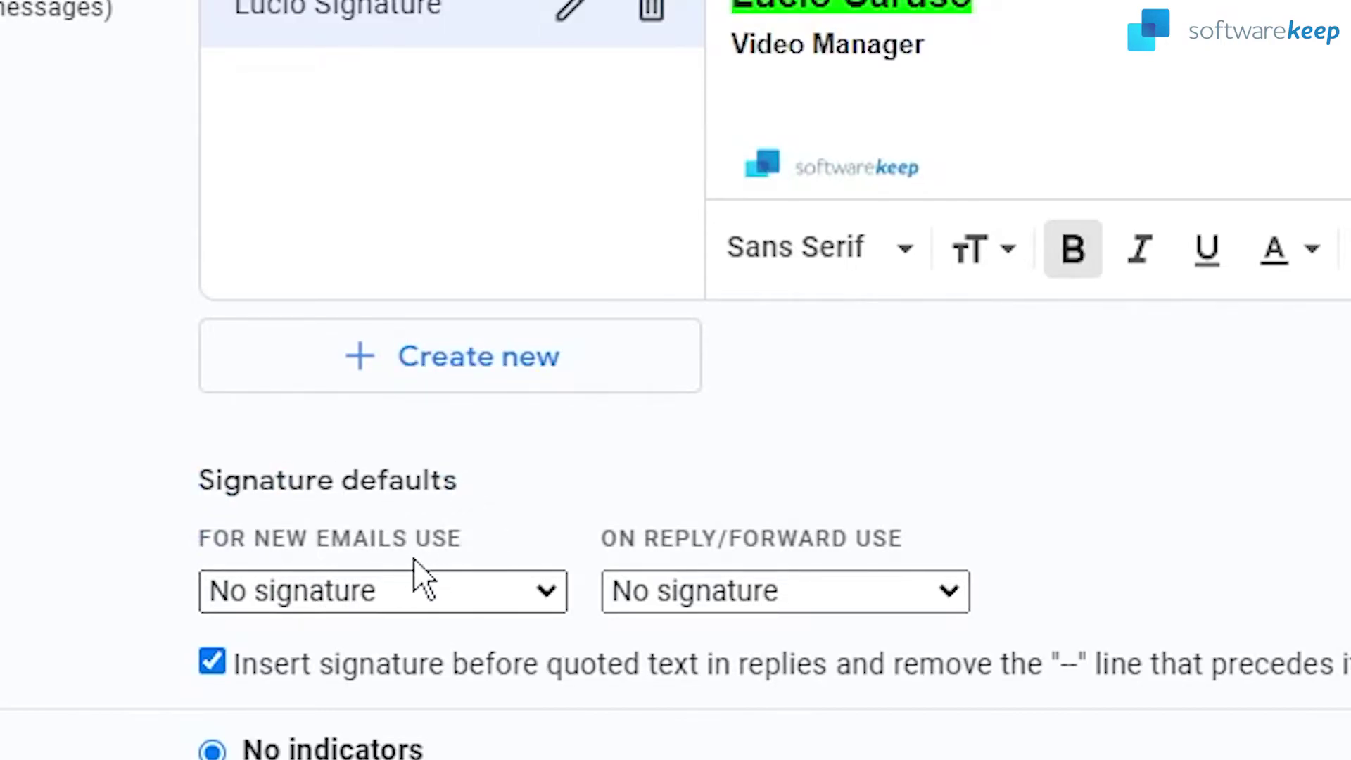
# Choose the new signature as default for new emails and replies/forwards, then save changes
pyautogui.click(375, 593)
pyautogui.click(398, 672)
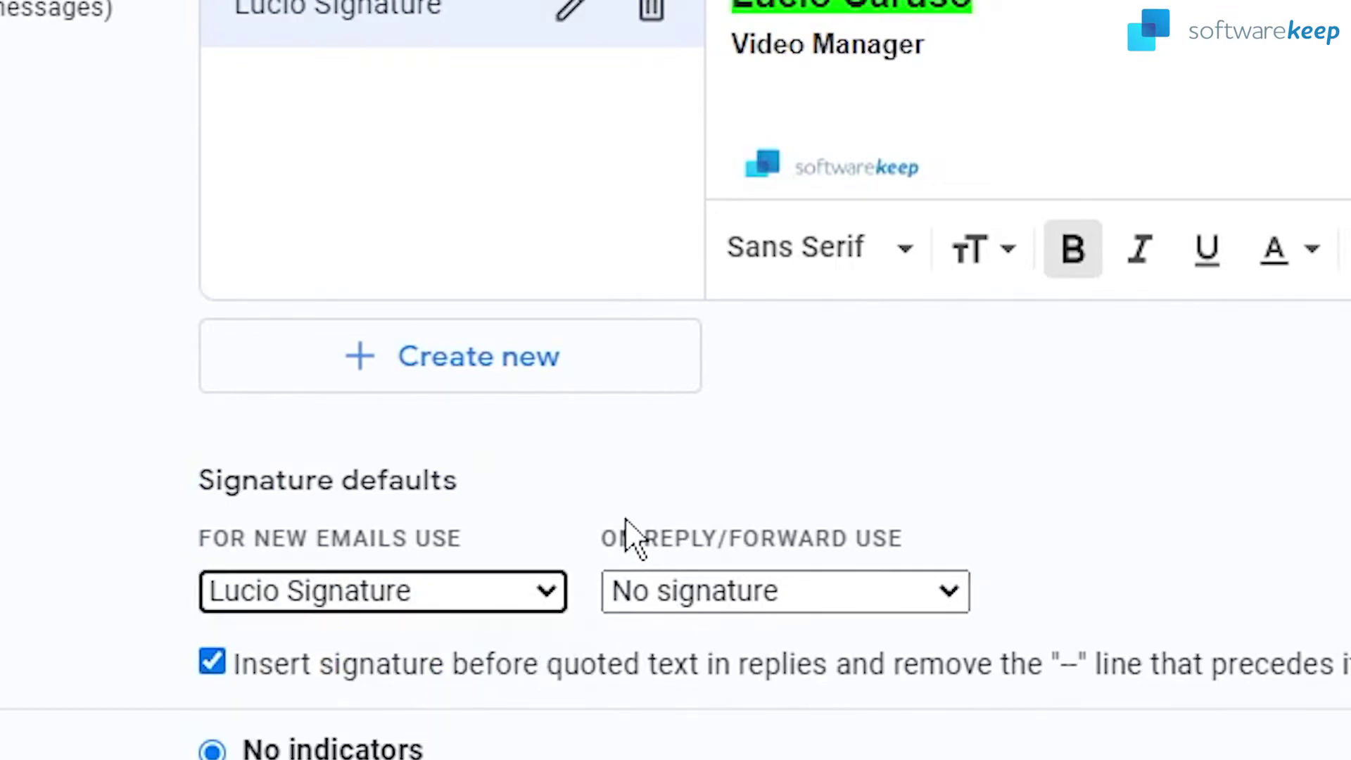
pyautogui.click(795, 607)
pyautogui.click(712, 673)
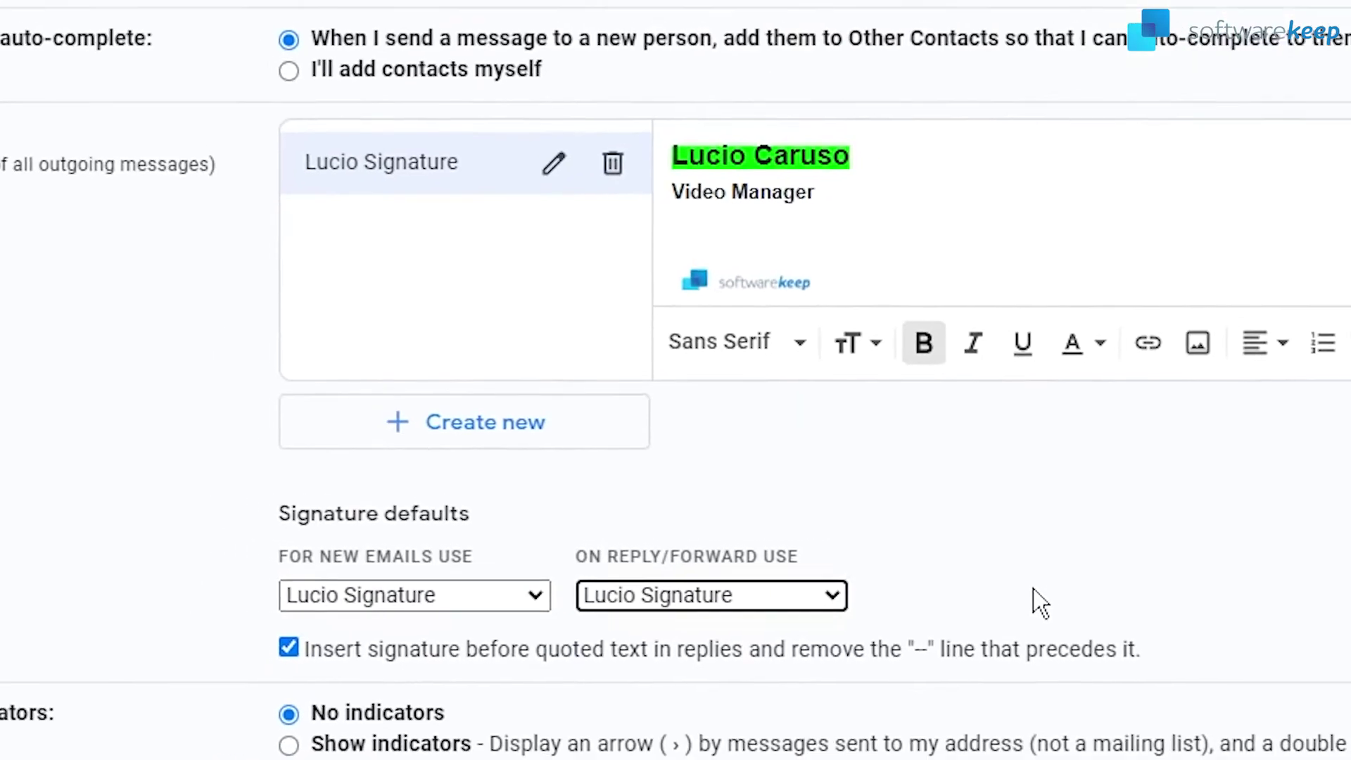
pyautogui.scroll(-5, 1221, 604)
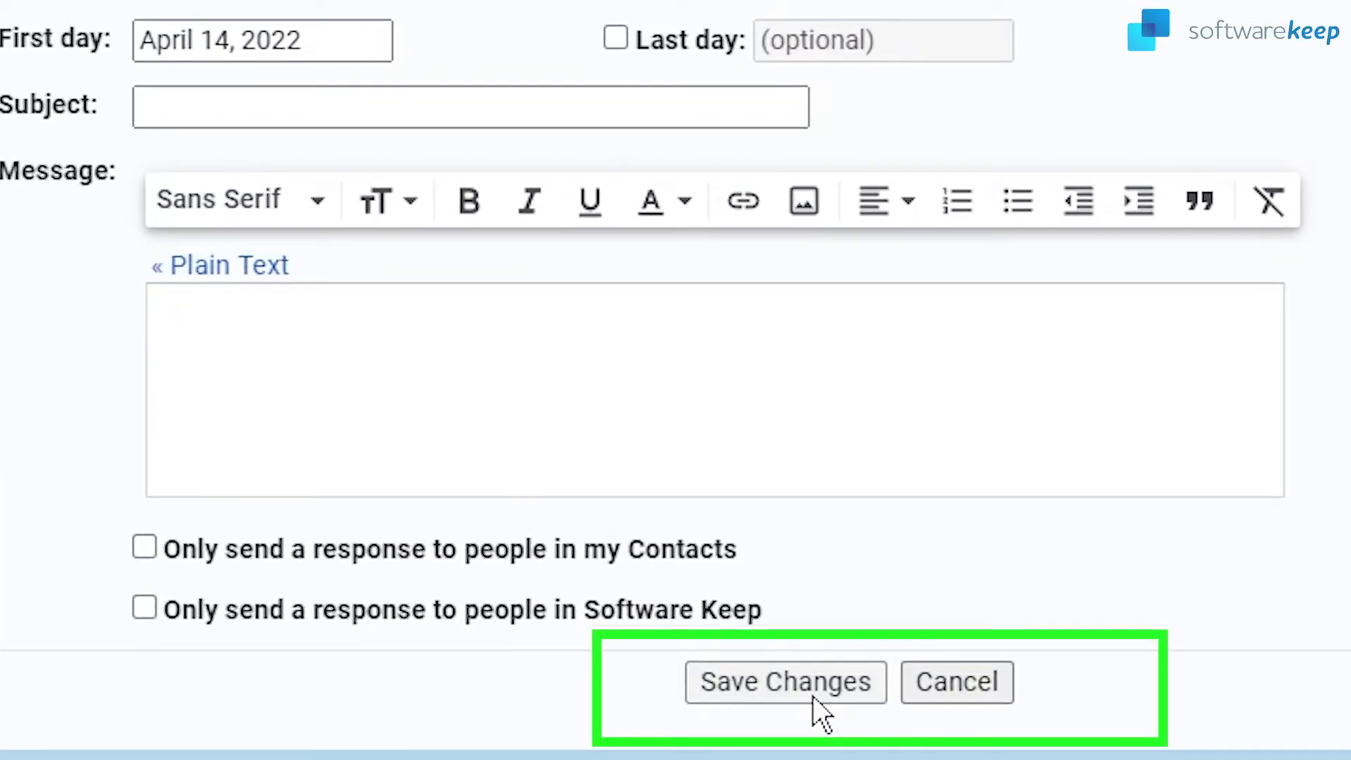
pyautogui.click(813, 695)
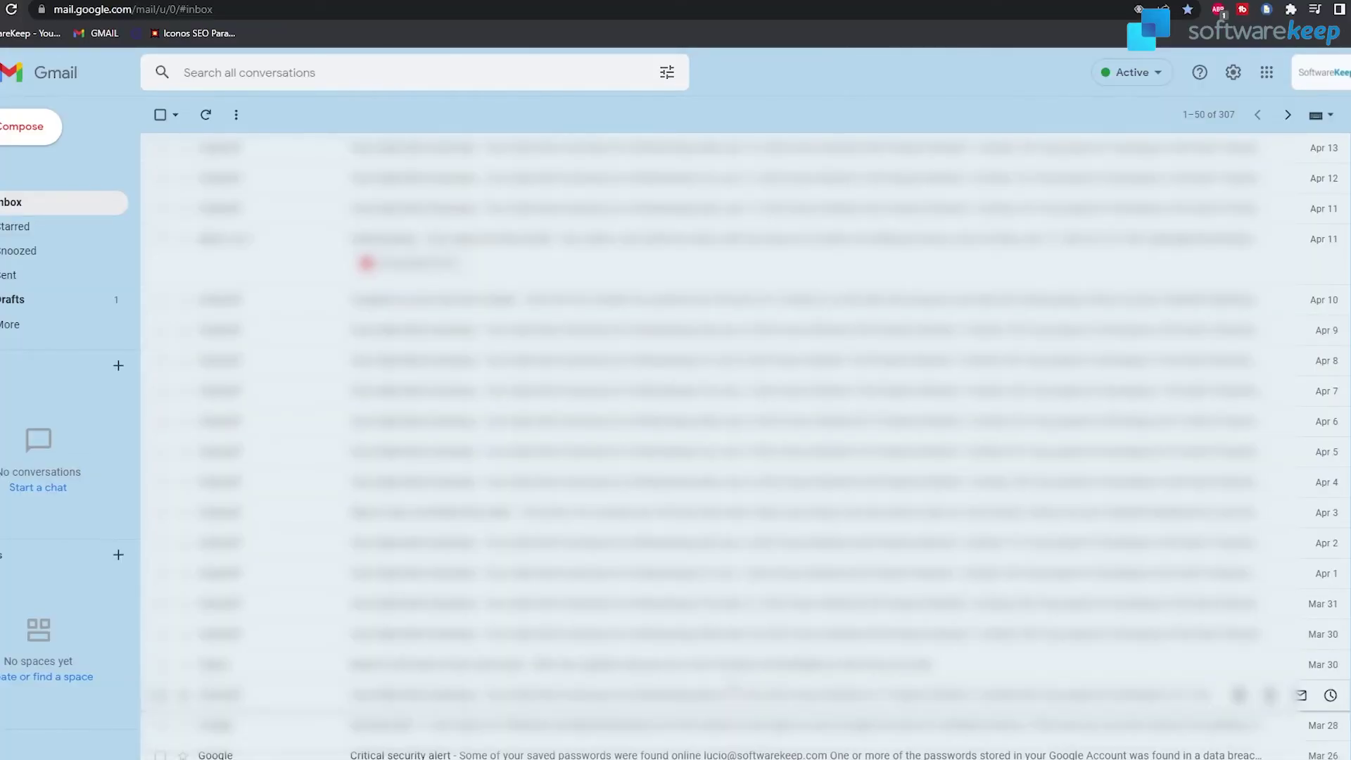
# Compose a new email with the greeting 'how are you' above the auto-inserted signature
pyautogui.click(65, 130)
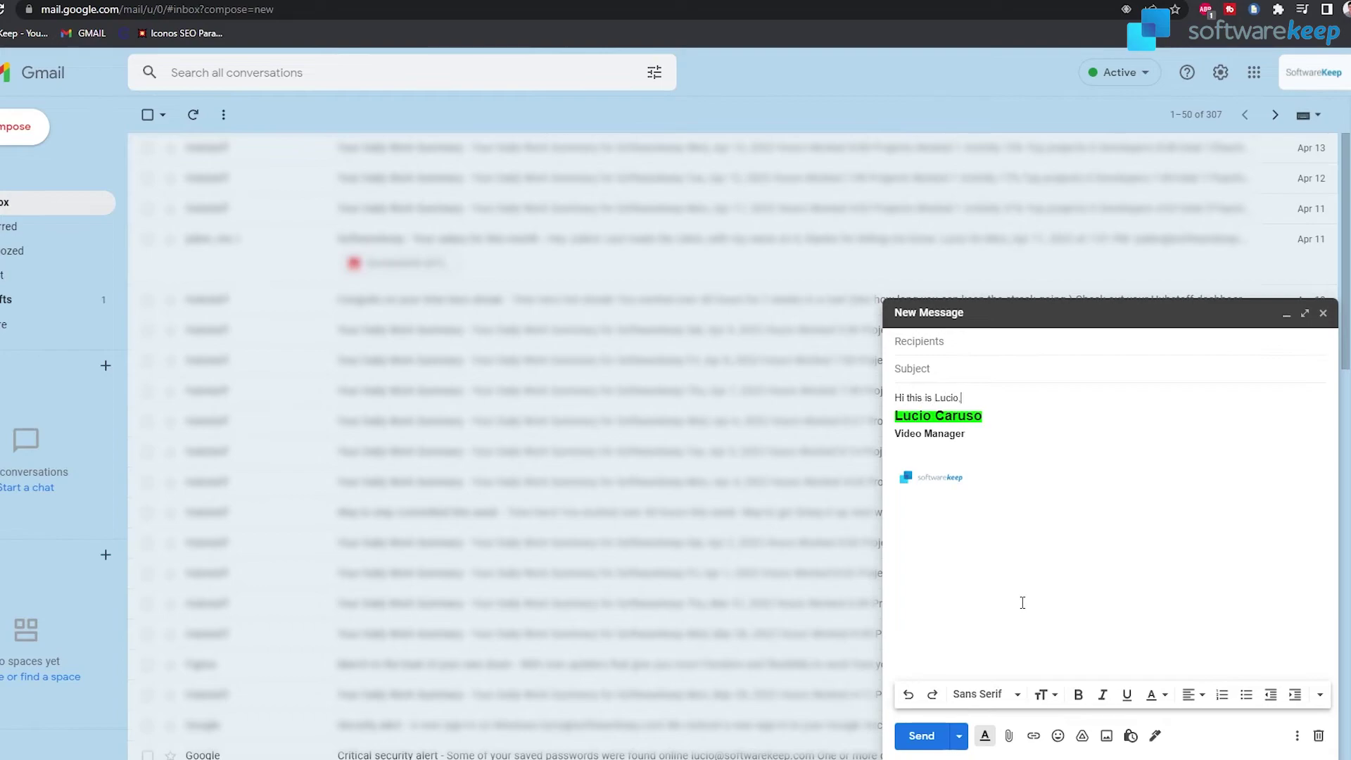
pyautogui.write('how are you')
pyautogui.press('Return')
pyautogui.press('Return')
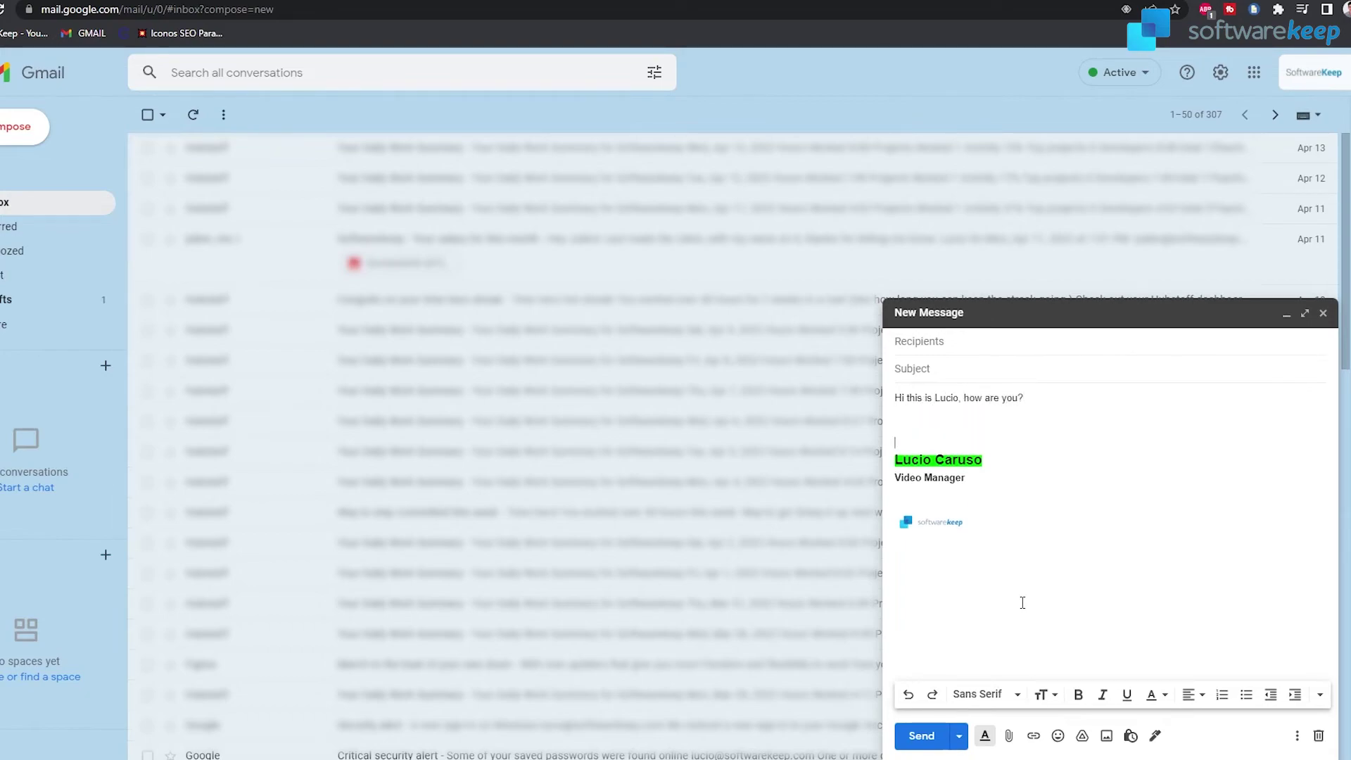